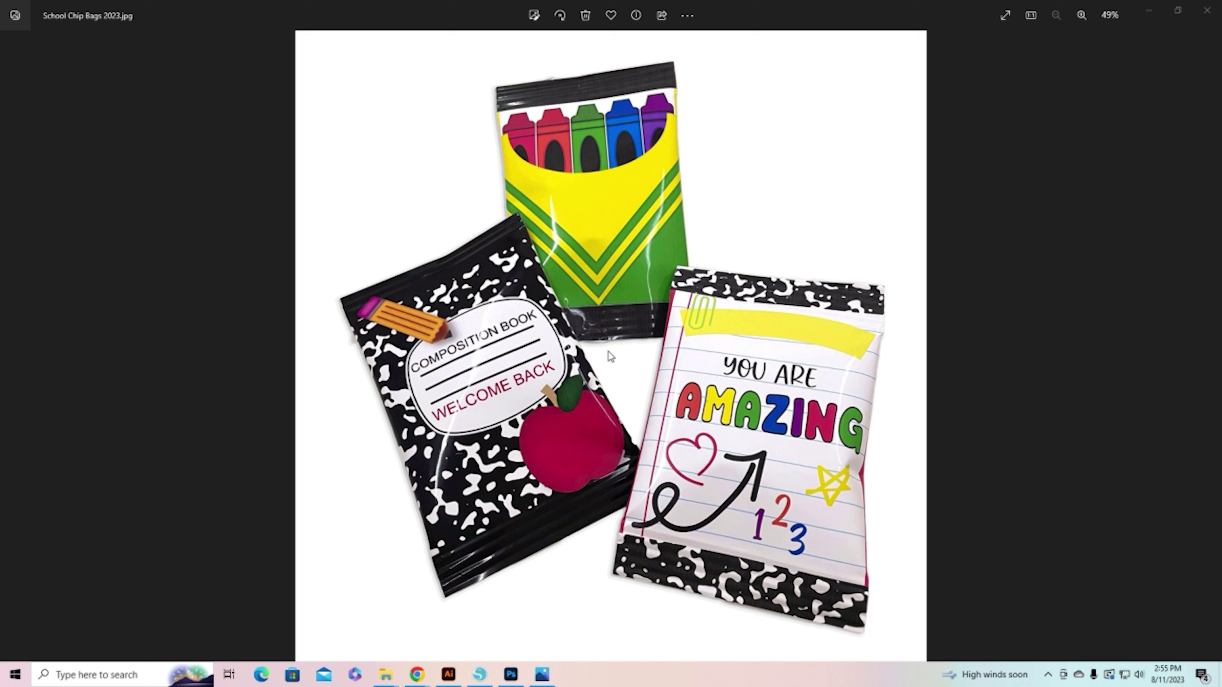
Step: Switch to the Composition Chip Bag Print and Cut document
click(476, 676)
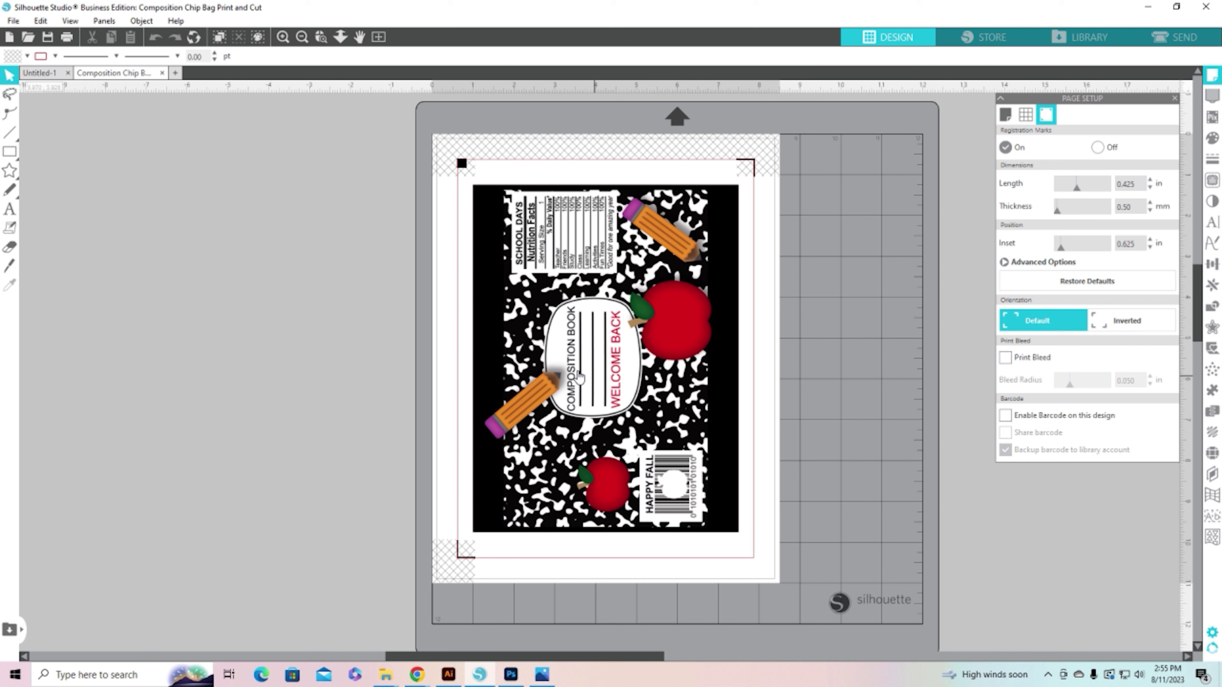
Step: Rotate the chip bag design 90° on the mat
click(10, 227)
click(546, 315)
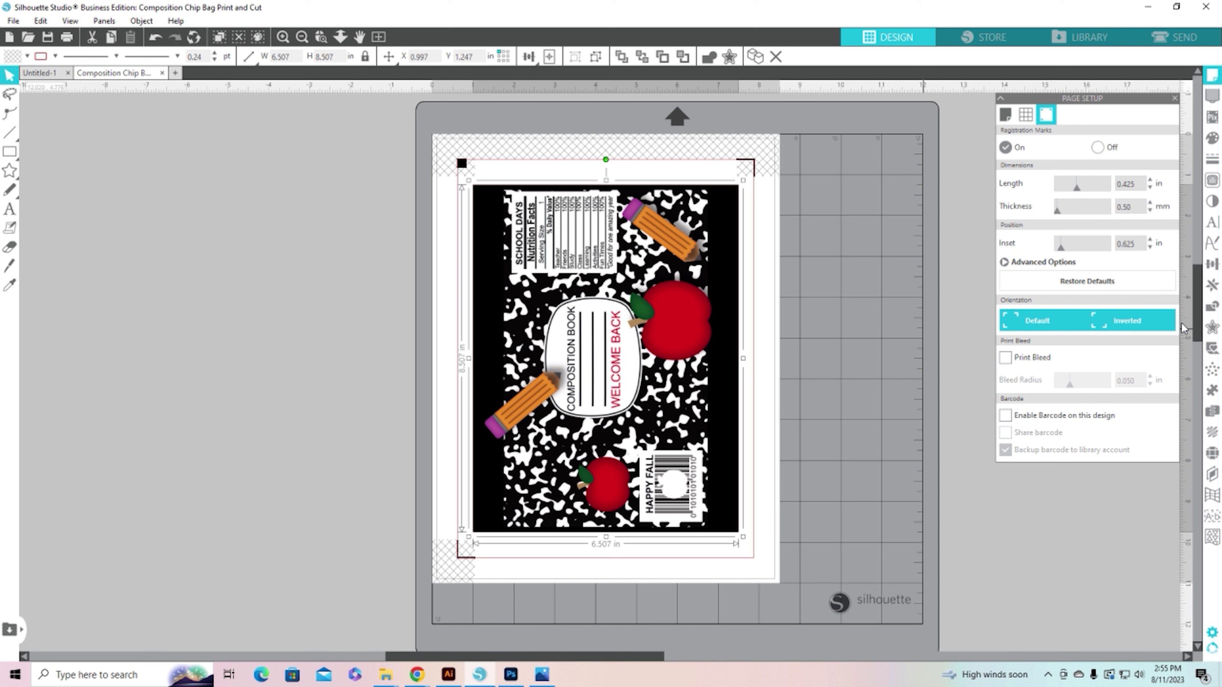
click(1211, 264)
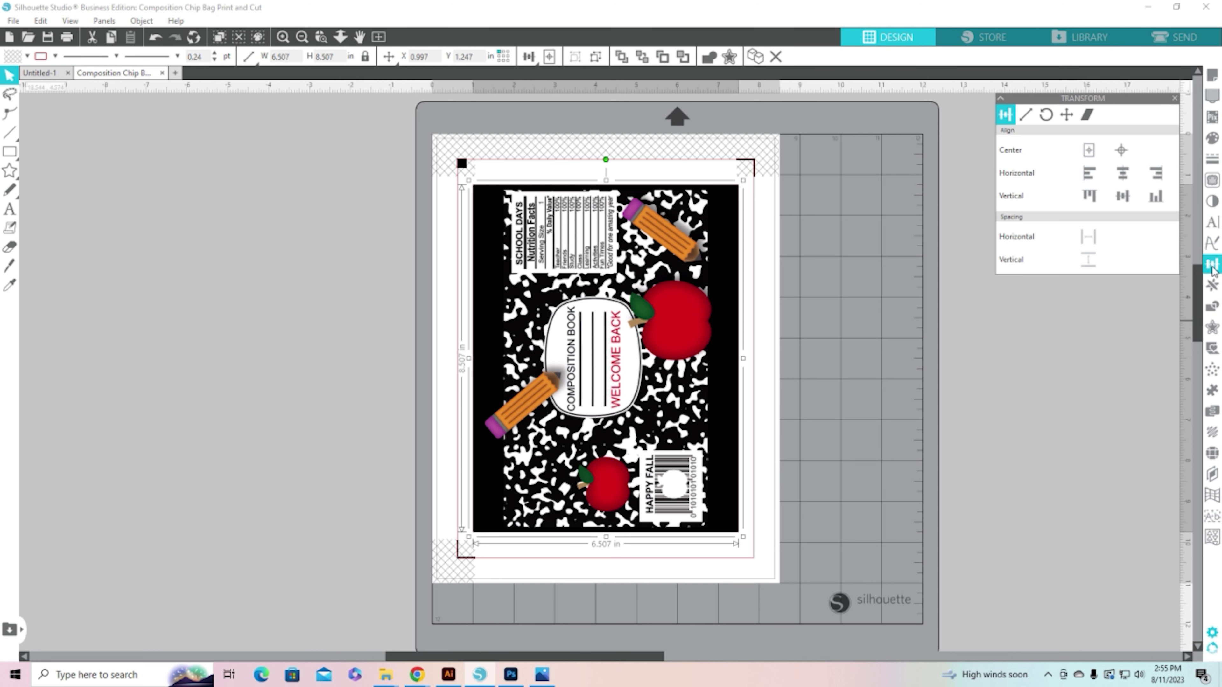
click(1048, 118)
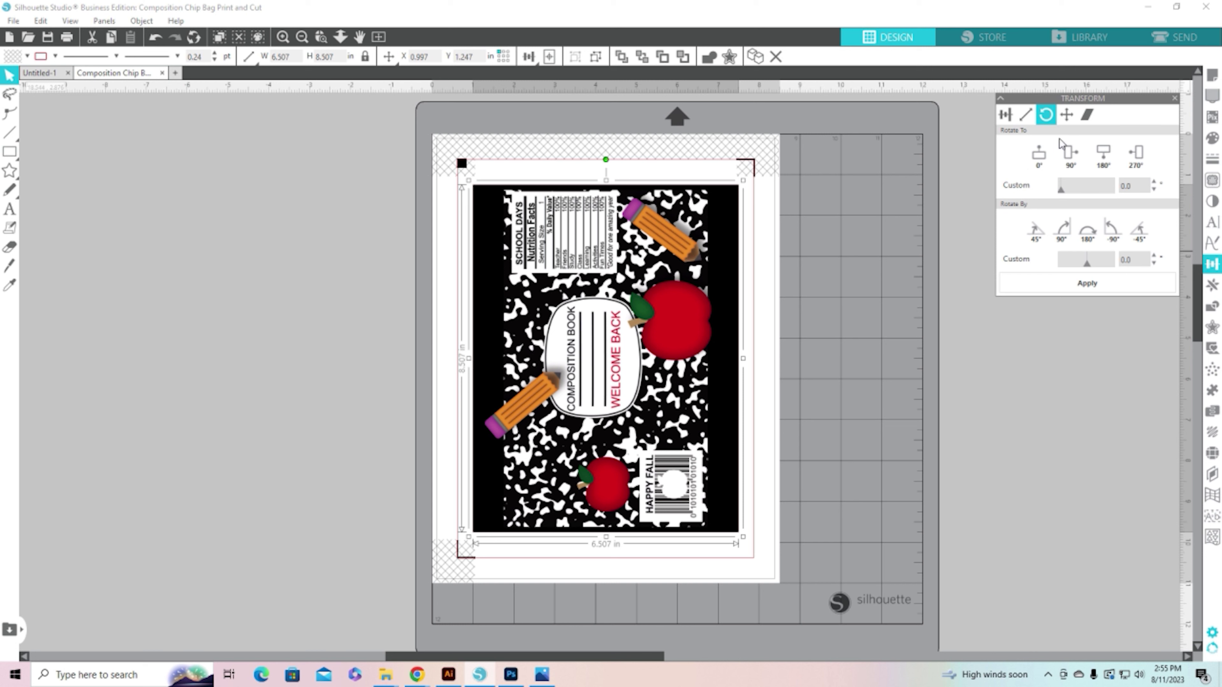
click(1070, 153)
click(248, 286)
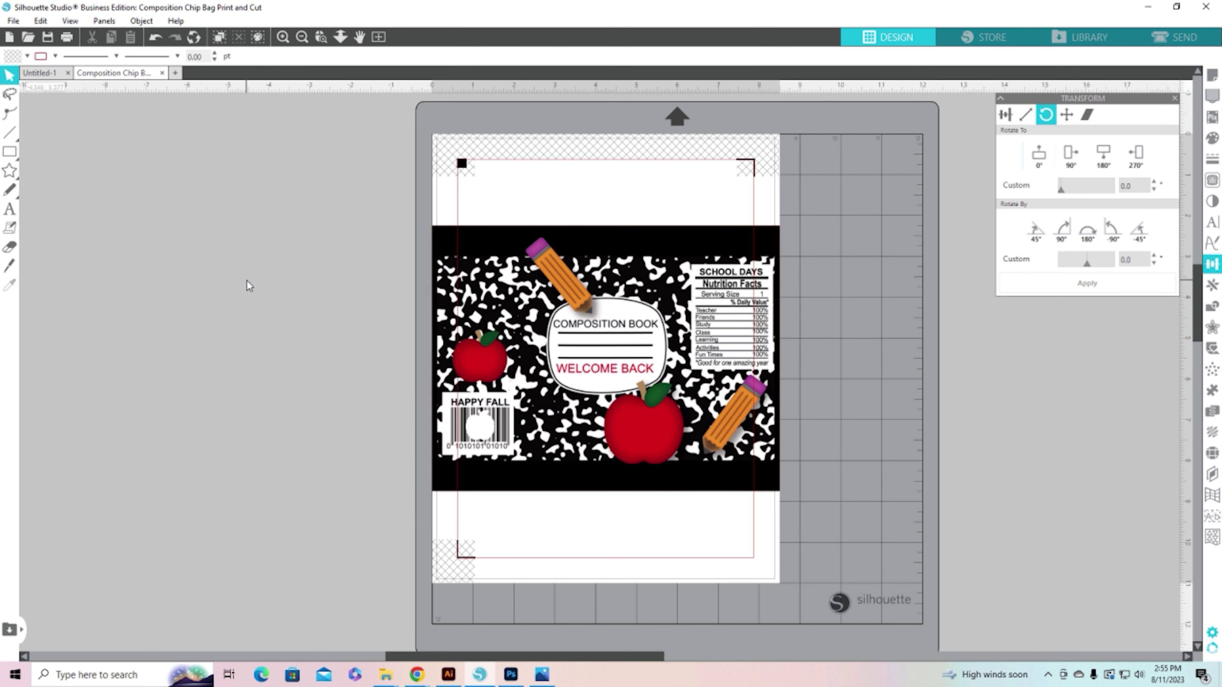
Step: Add a text block reading 'Have / a great / First Day!' on three lines
click(10, 210)
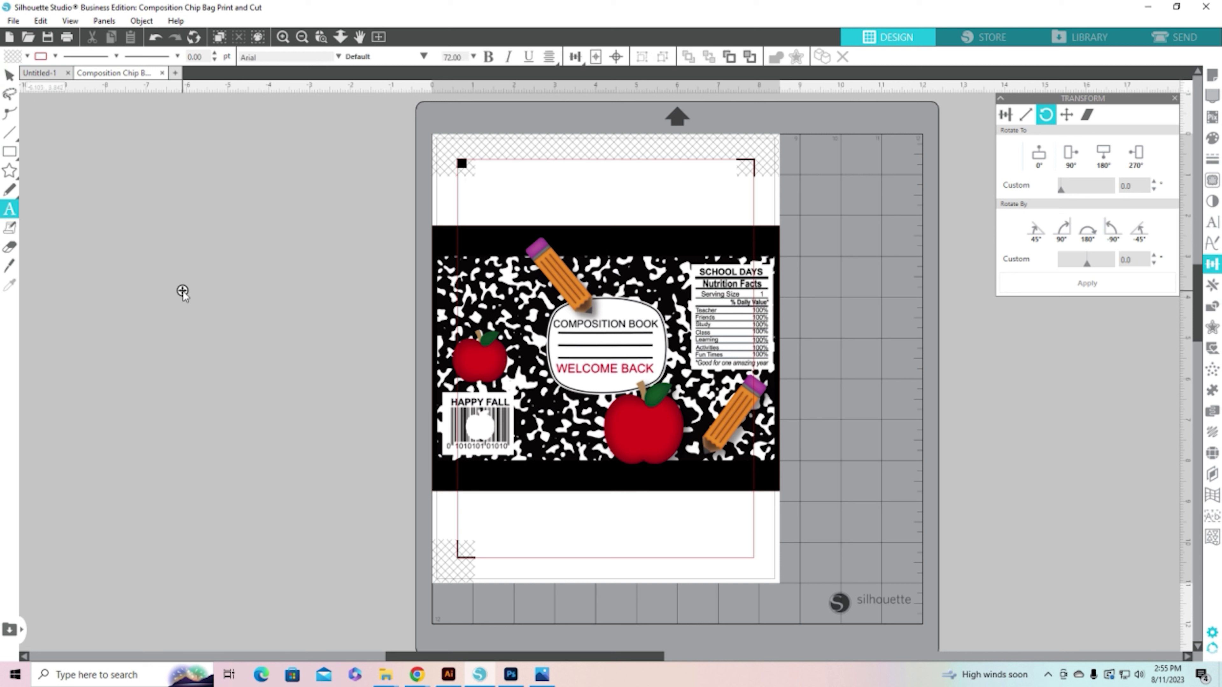
key(Escape)
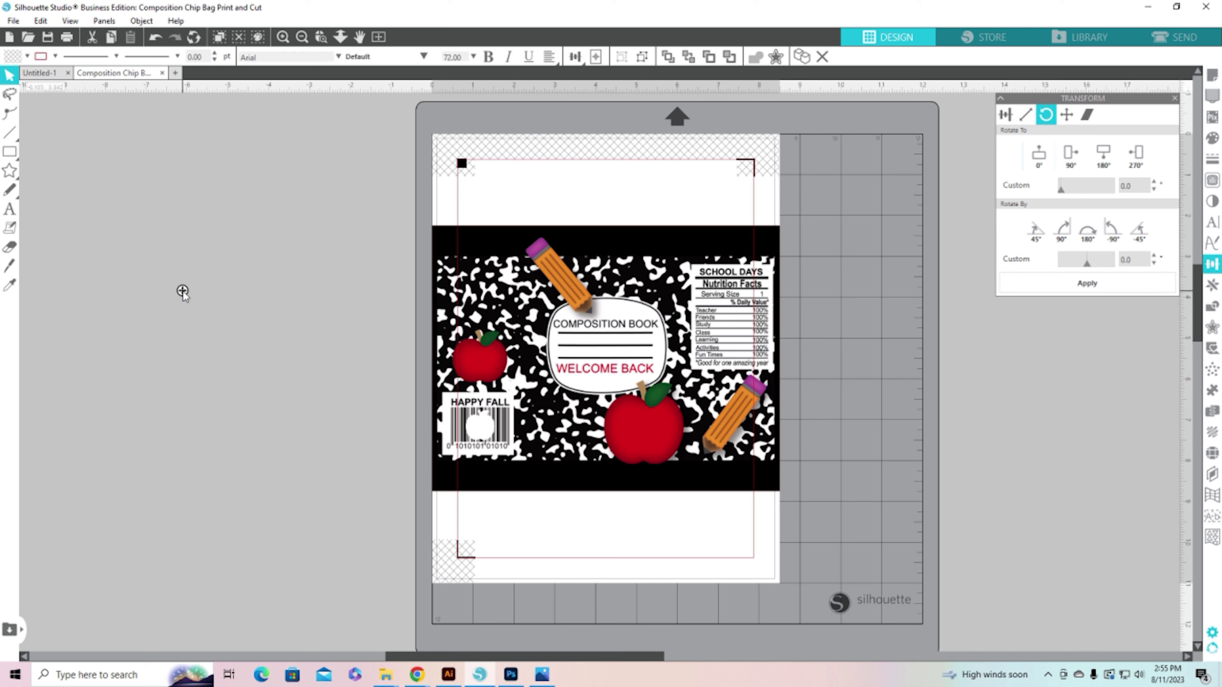
text(Have)
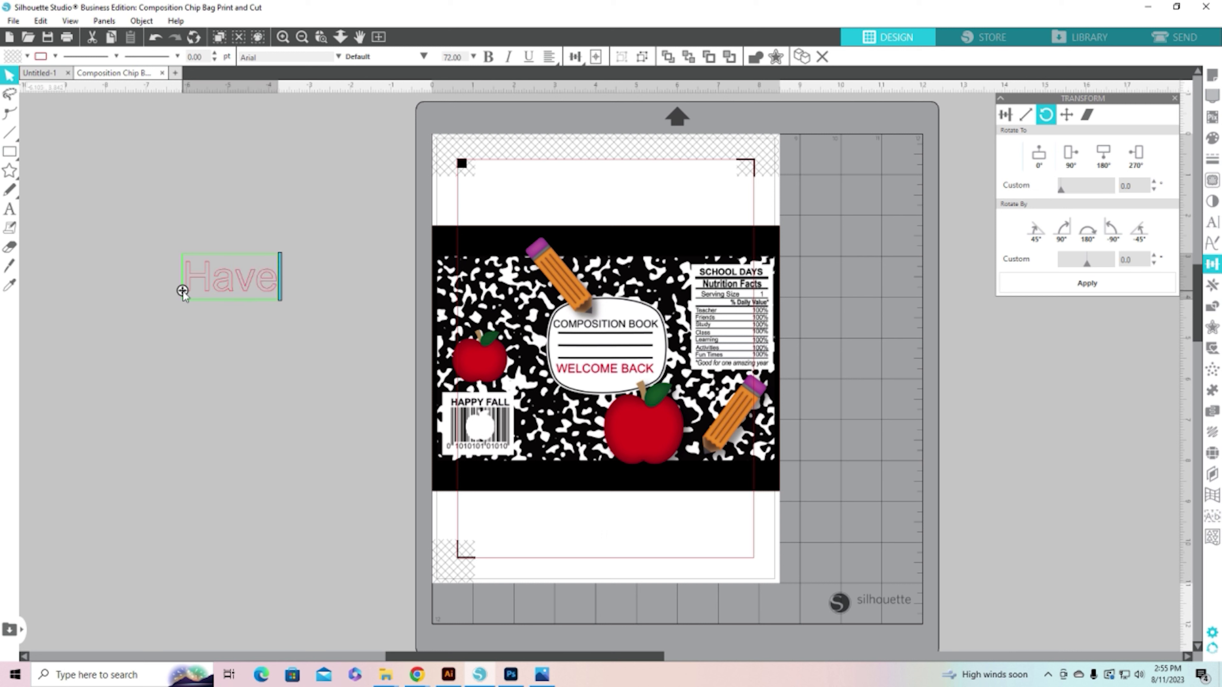
key(Return)
text(a great)
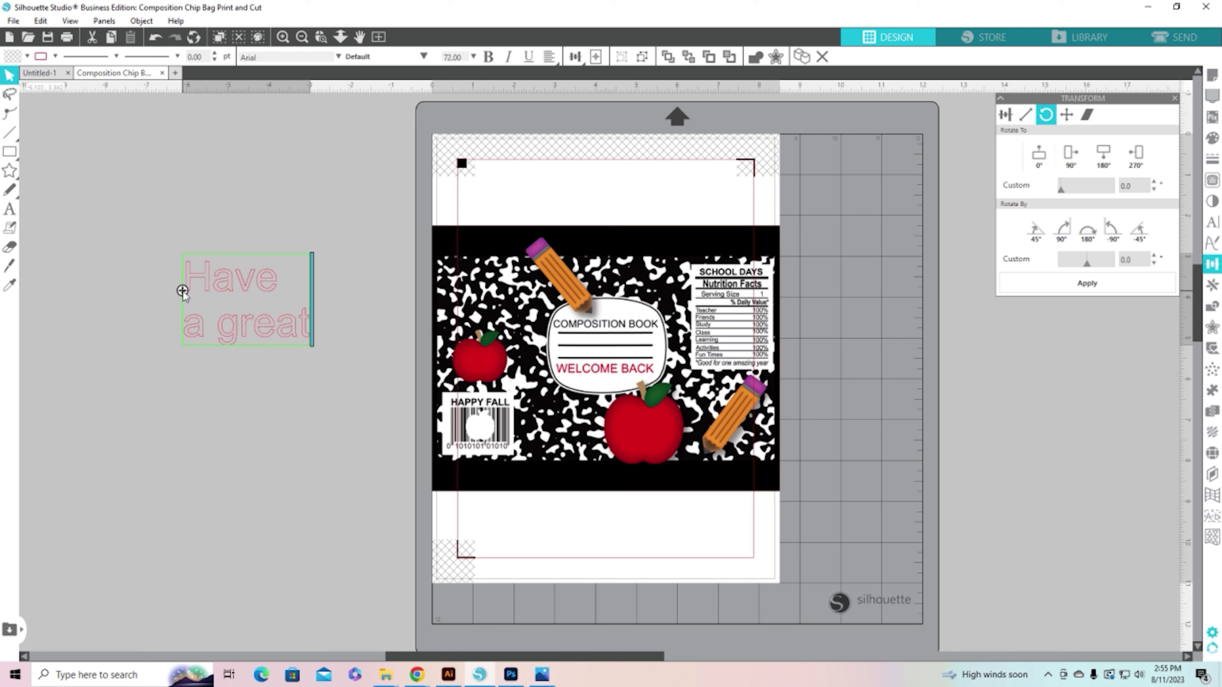
key(Return)
text(F)
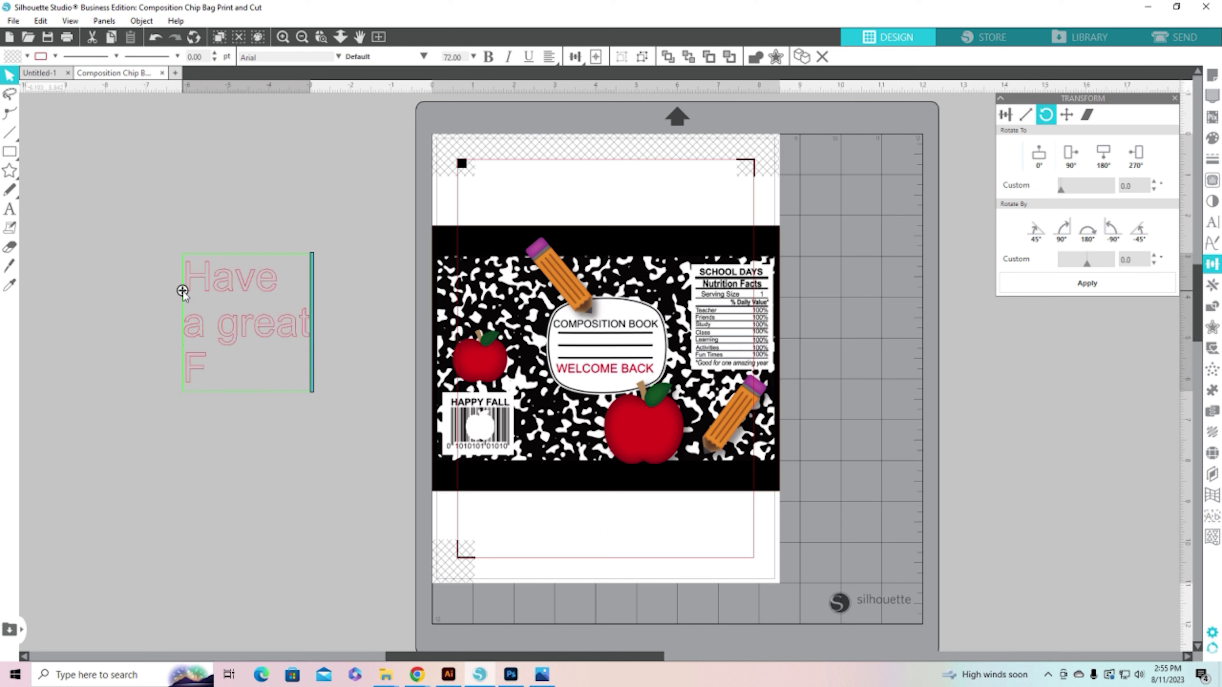
text(irst Da)
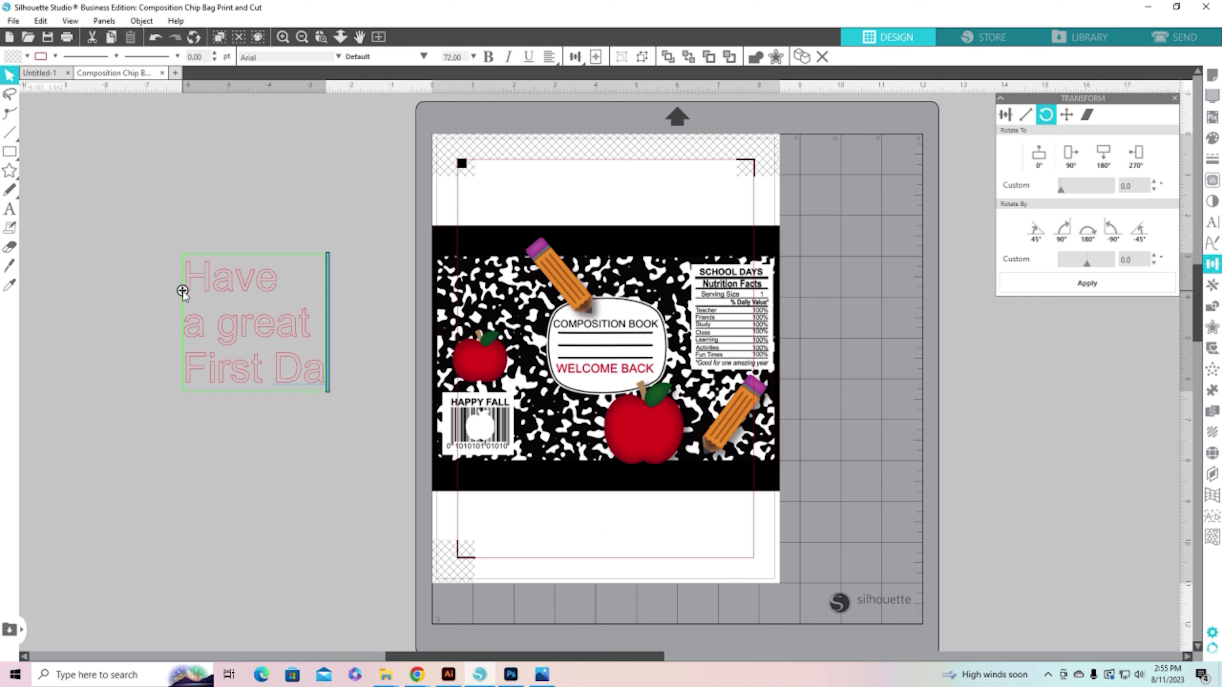
text(y!)
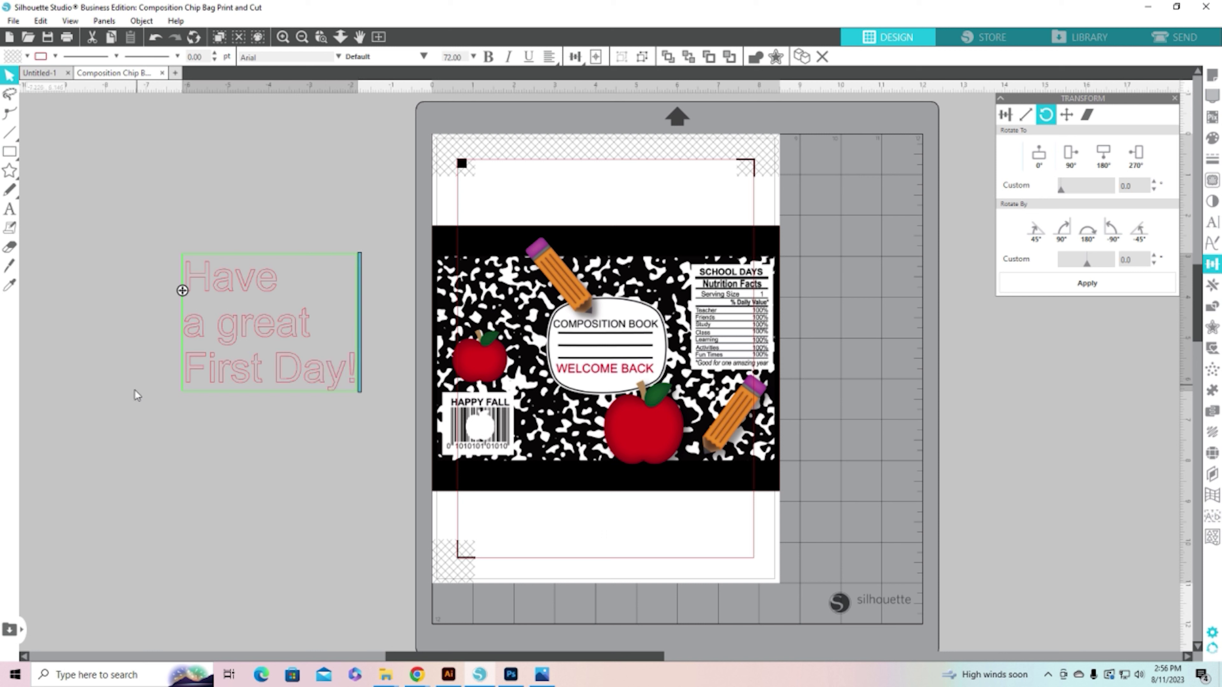
Step: Style the three-line greeting as PN Lollipop Shop Bold, centre-justified, with 60% line spacing
click(227, 482)
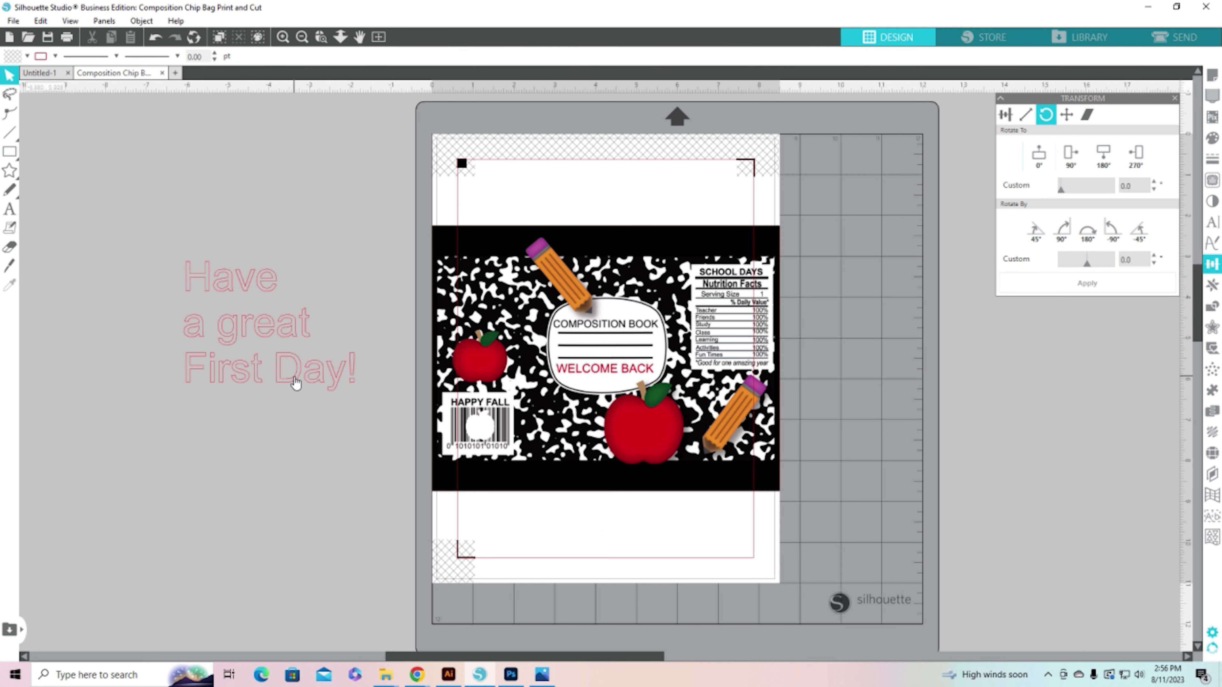
click(295, 382)
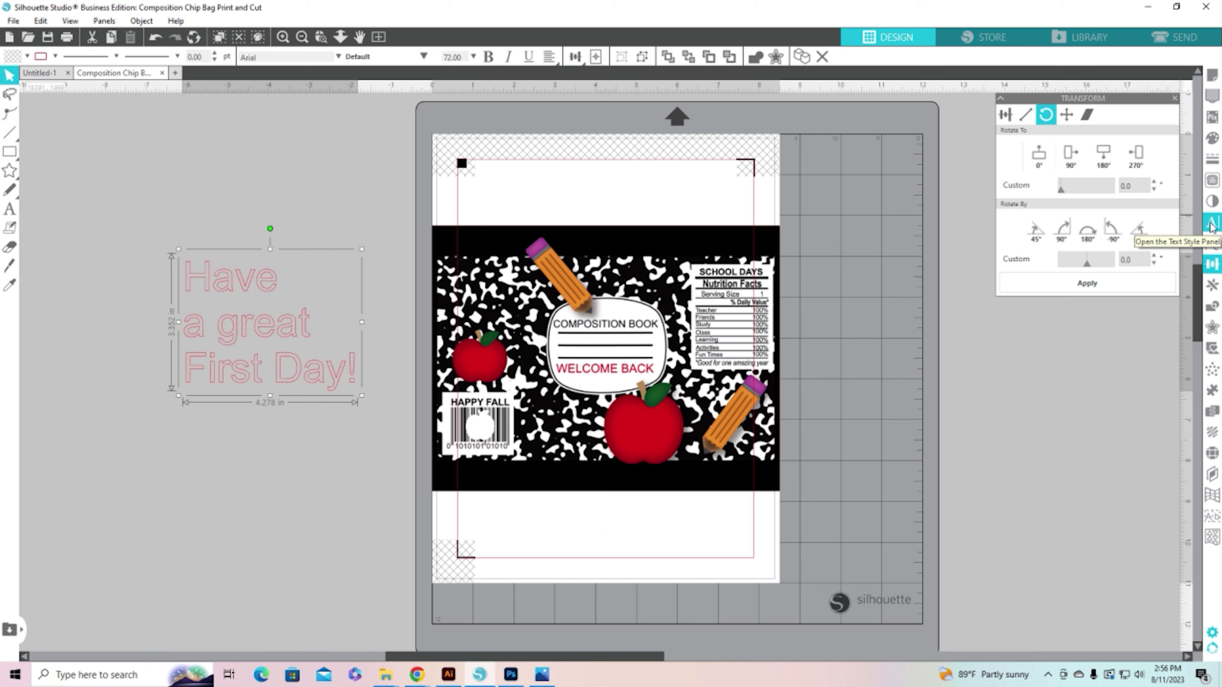
click(1211, 225)
click(1211, 225)
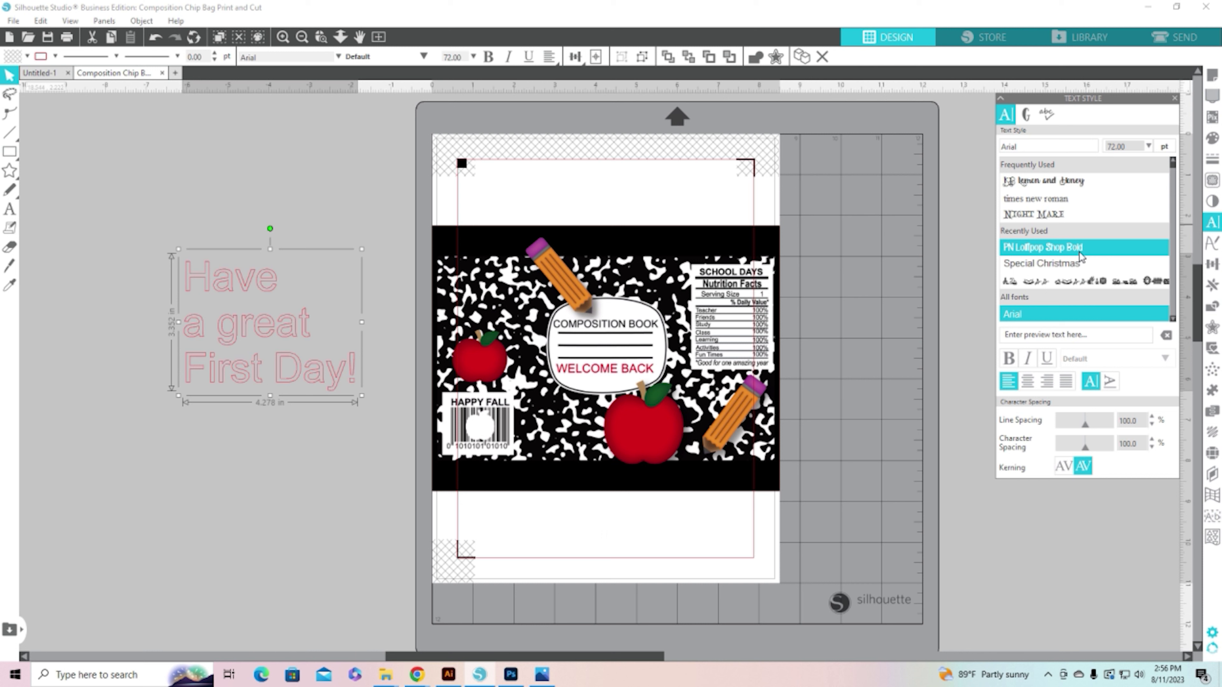
click(1080, 248)
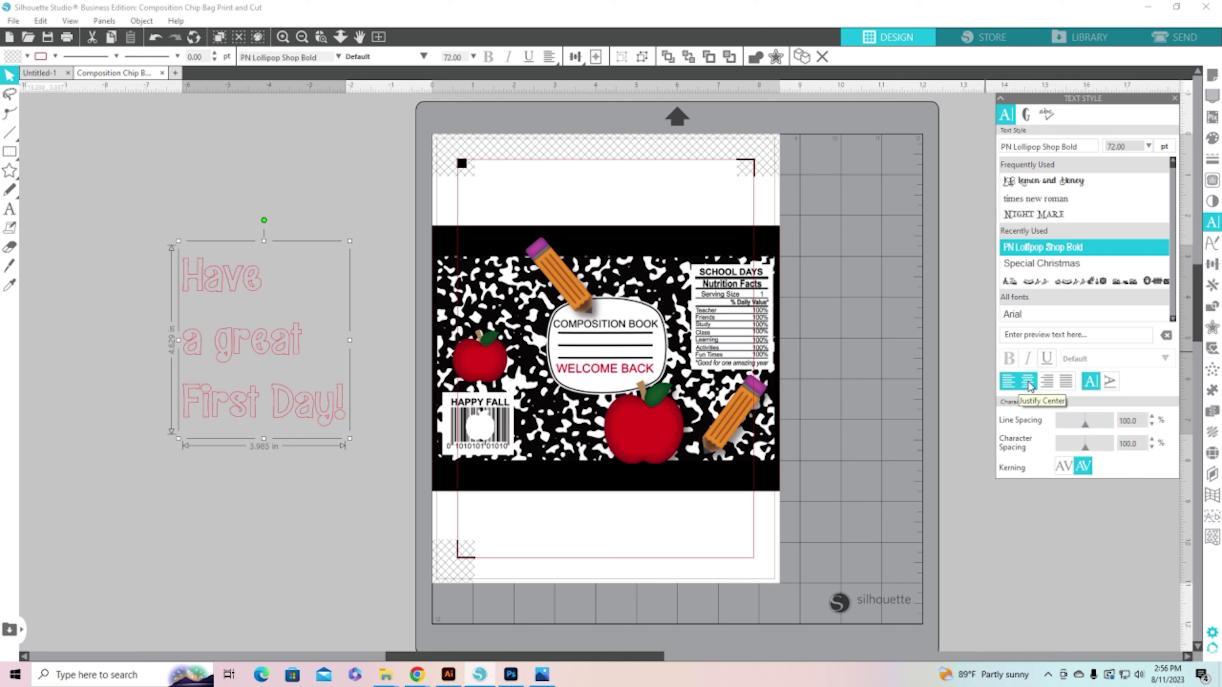
click(1027, 381)
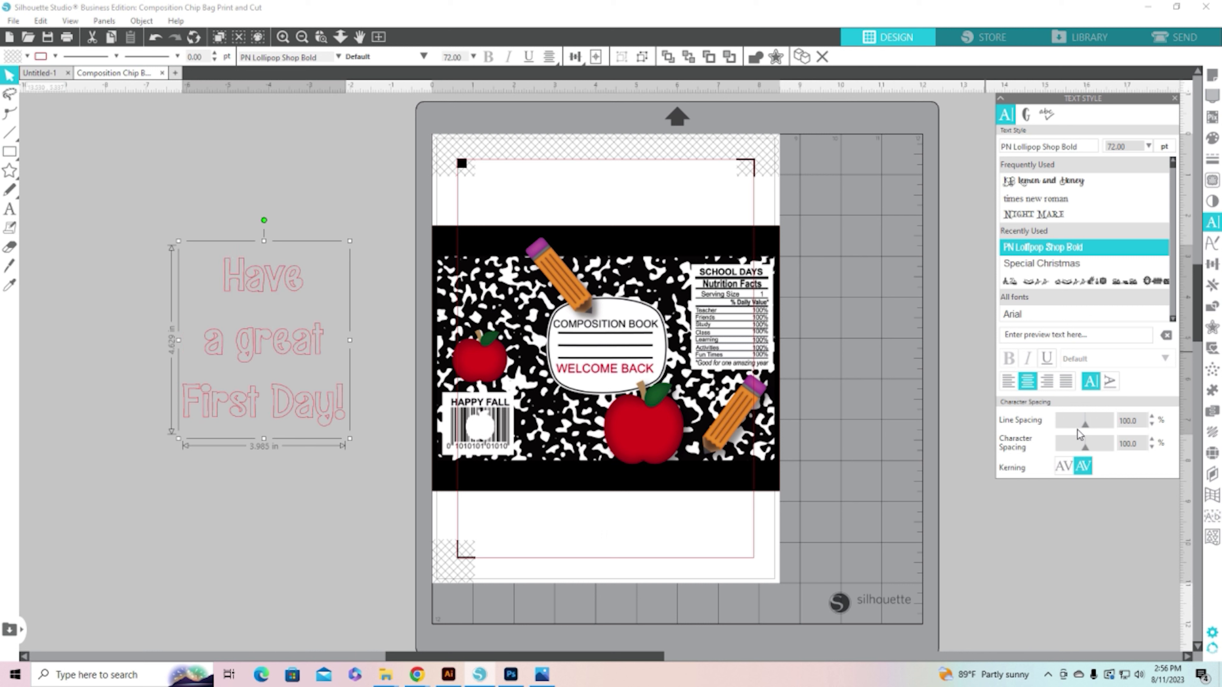
drag(1085, 426, 1073, 426)
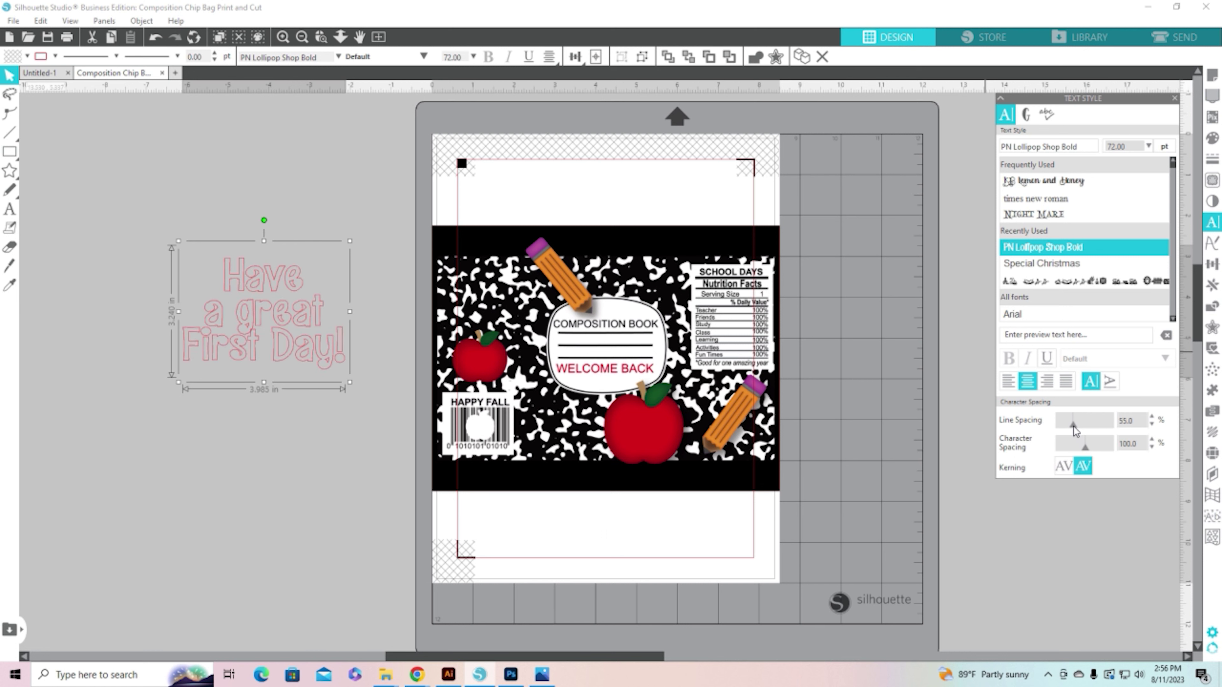
drag(1073, 426, 1074, 426)
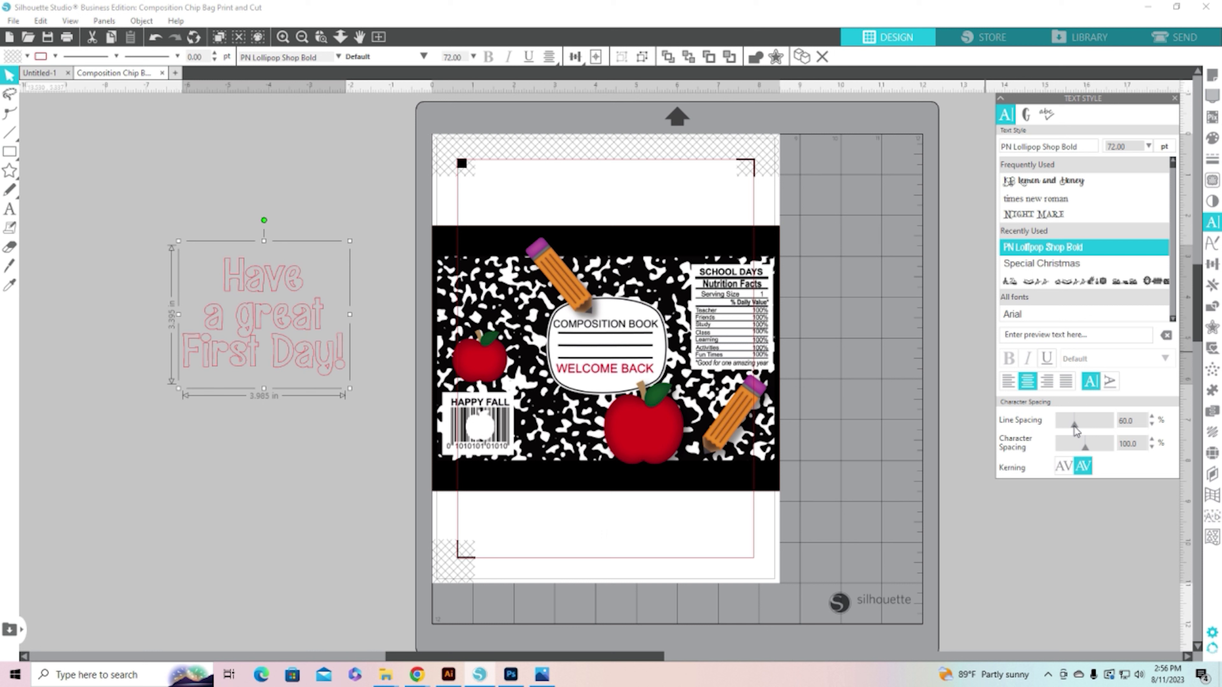
Step: Fill the greeting text pink and set its line colour to none
click(284, 515)
click(302, 359)
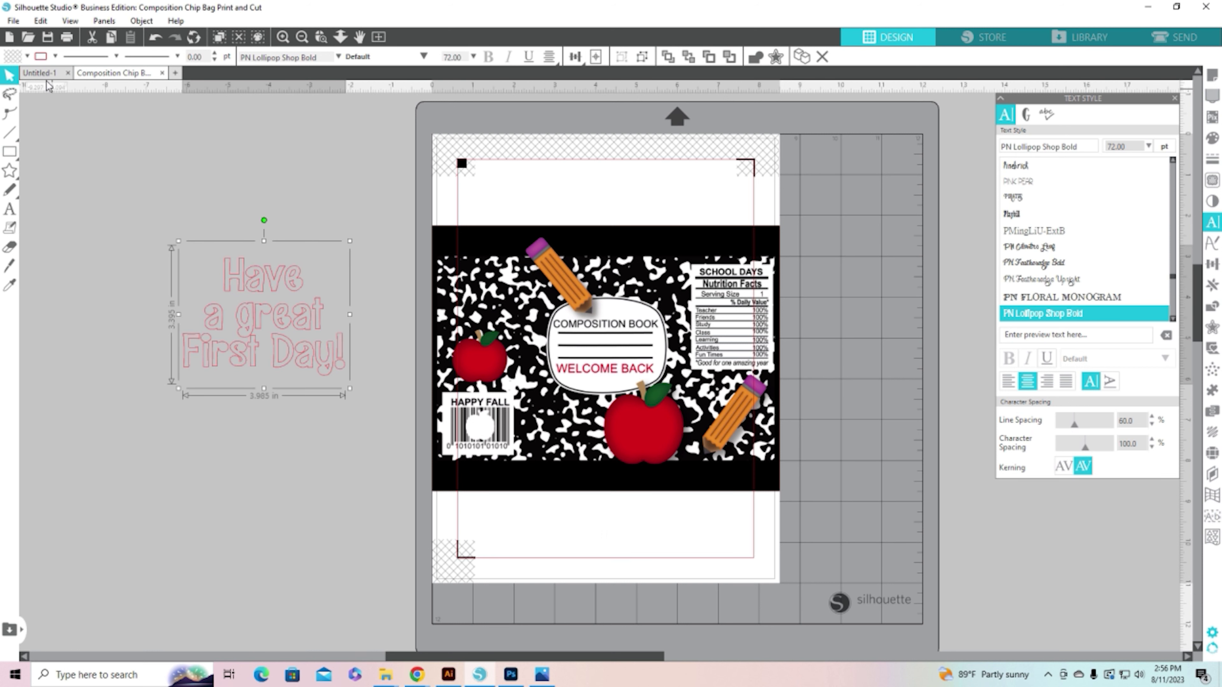
click(27, 57)
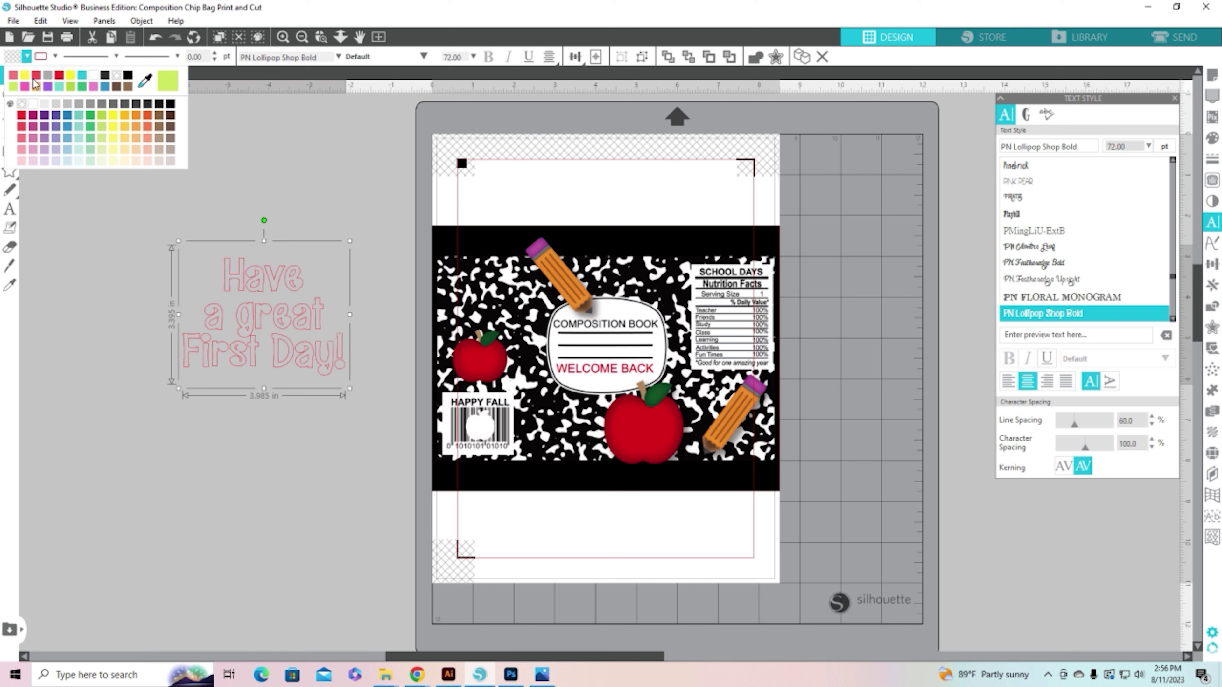
click(36, 76)
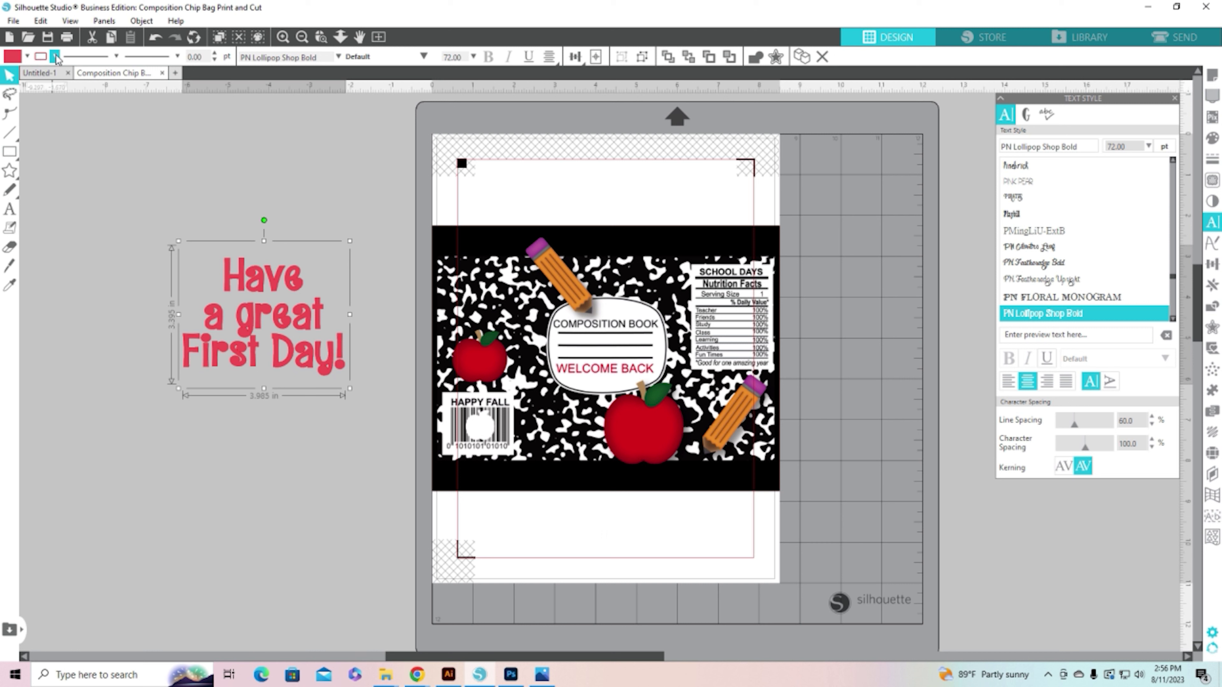
click(55, 56)
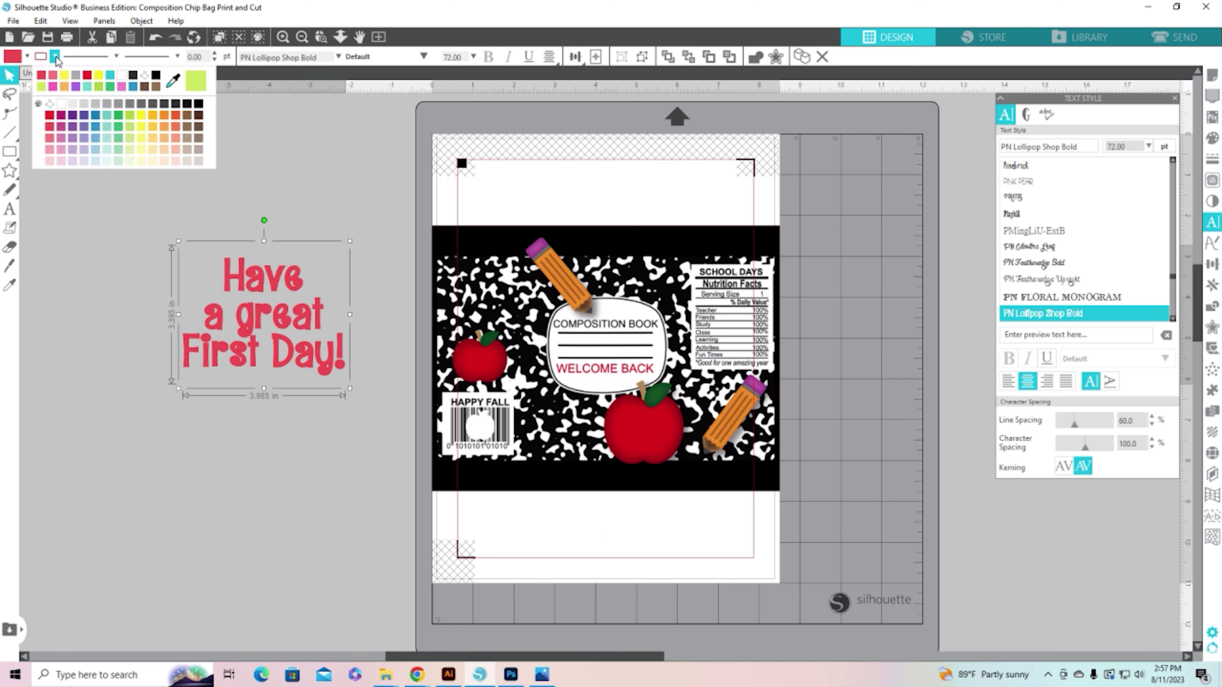
click(50, 105)
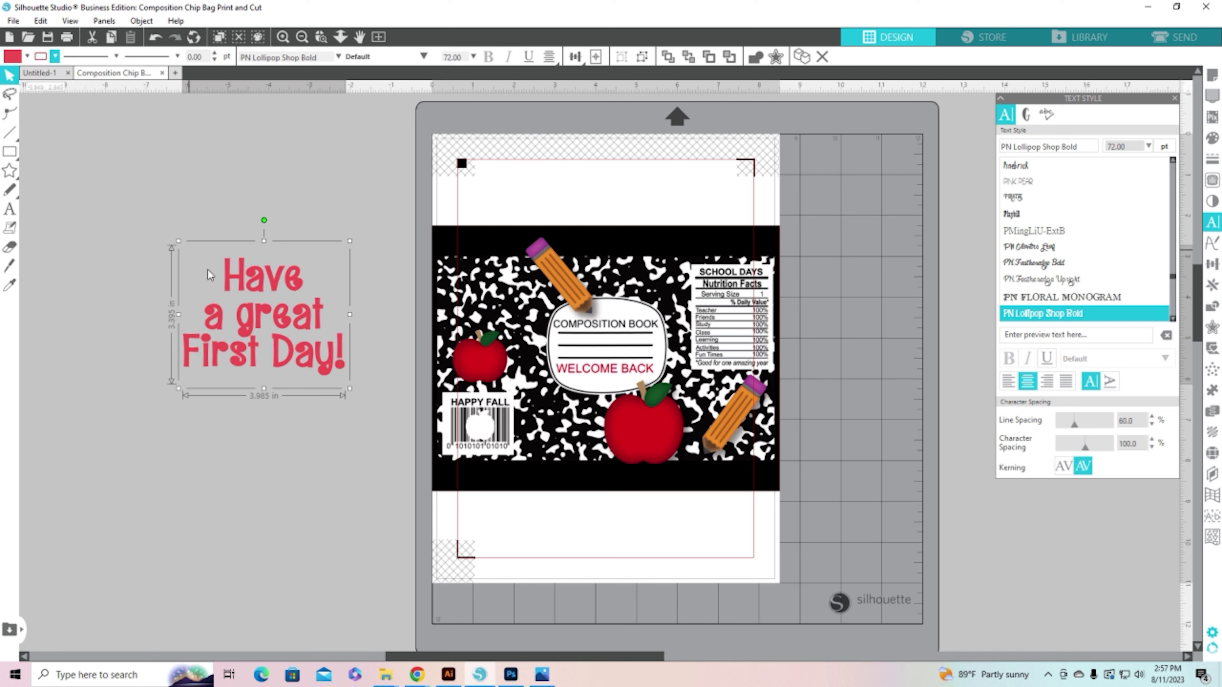
Step: Shrink the greeting onto the label lines and eyedropper the apple's dark red
drag(349, 388, 613, 346)
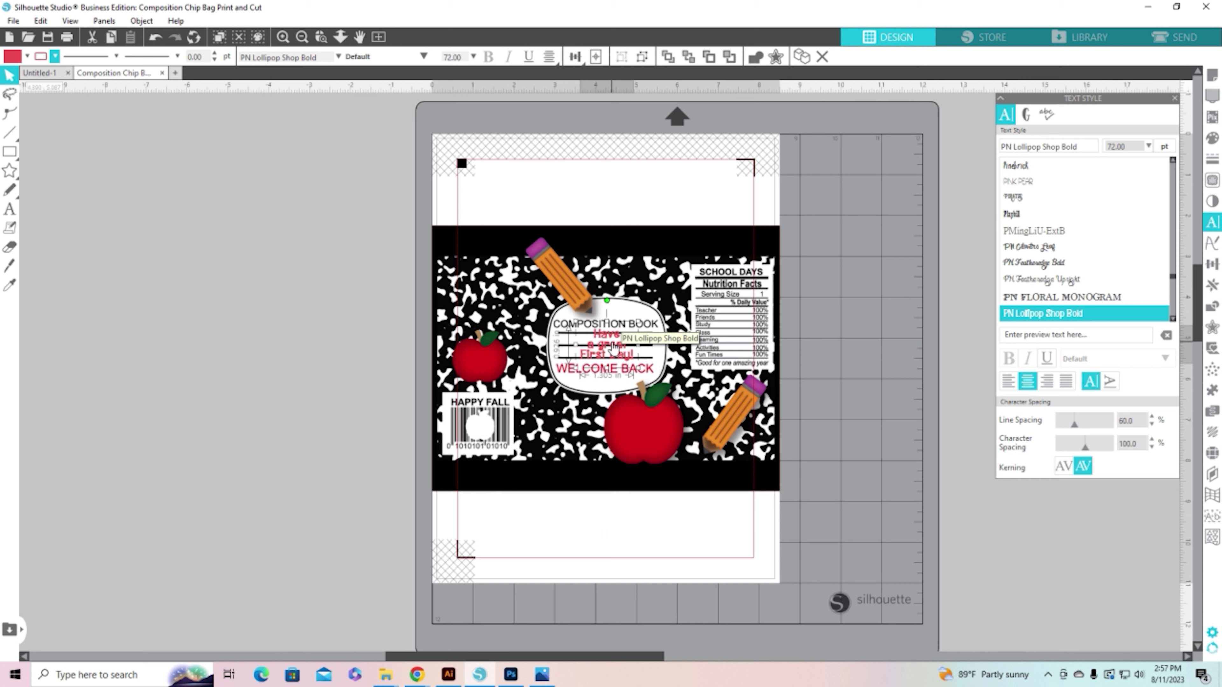
double_click(613, 349)
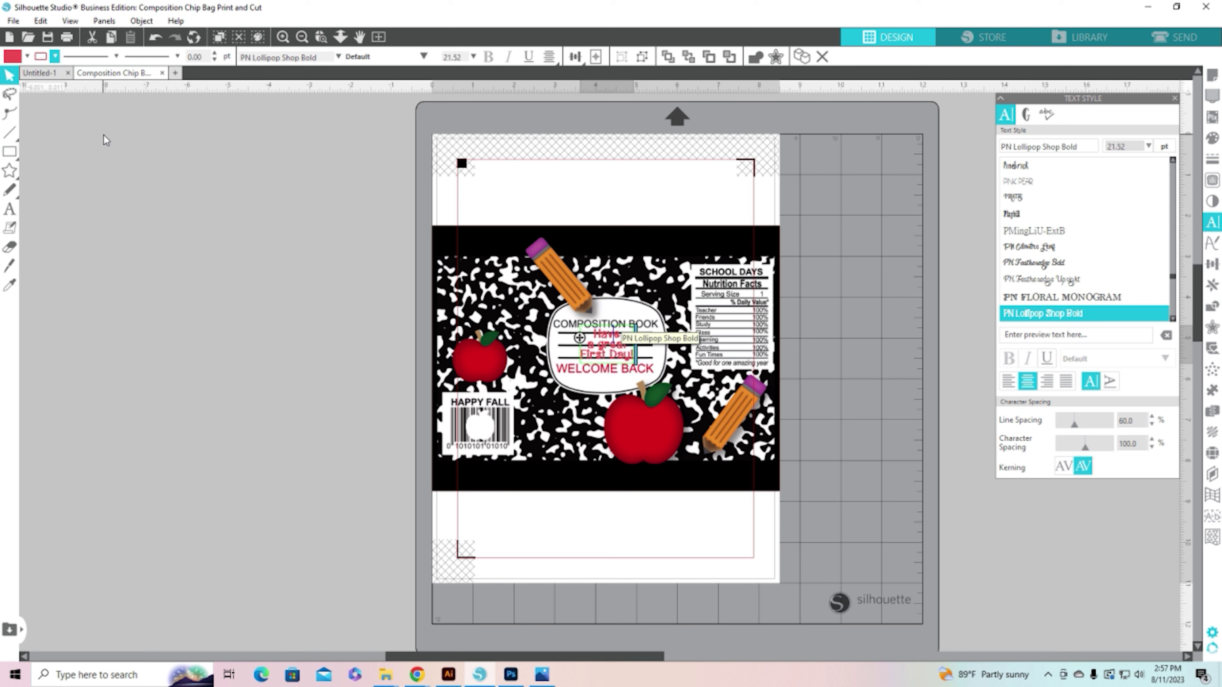
click(27, 57)
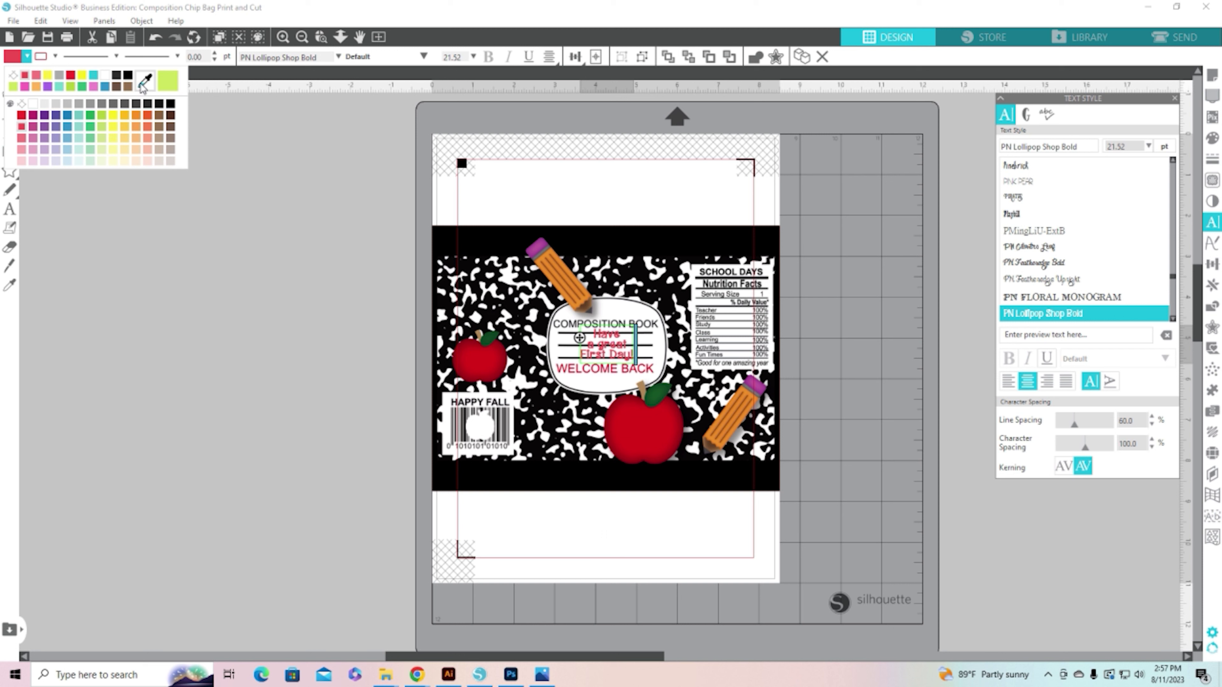
click(144, 80)
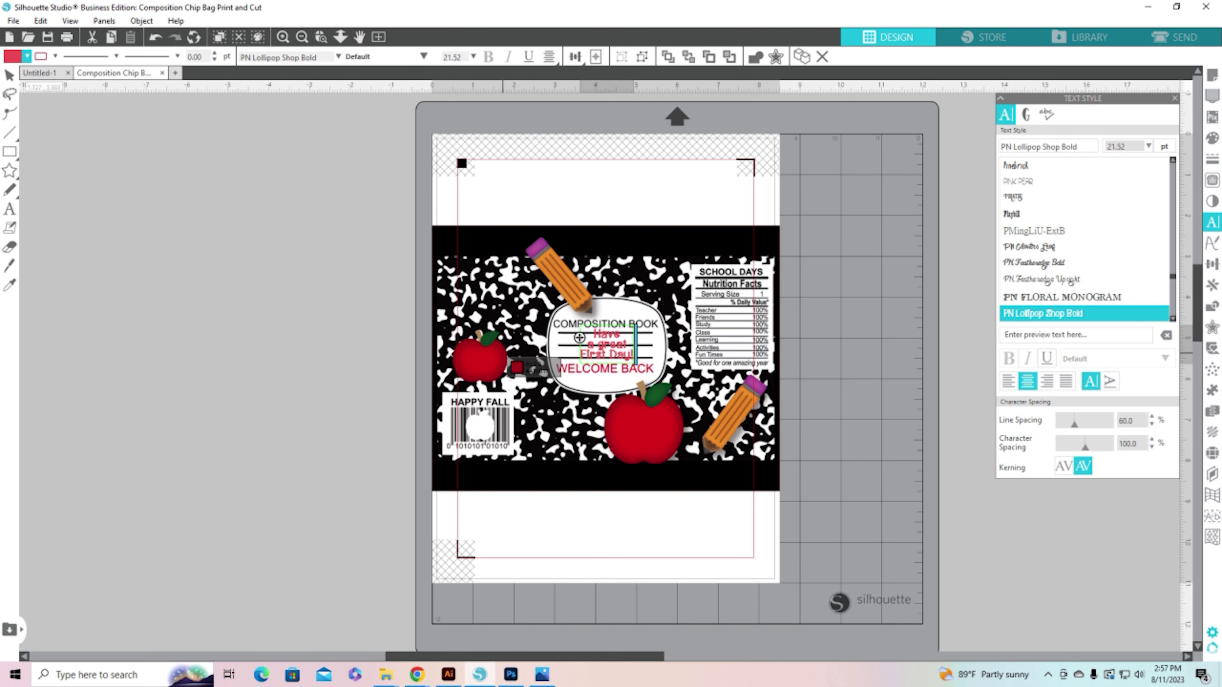
click(505, 359)
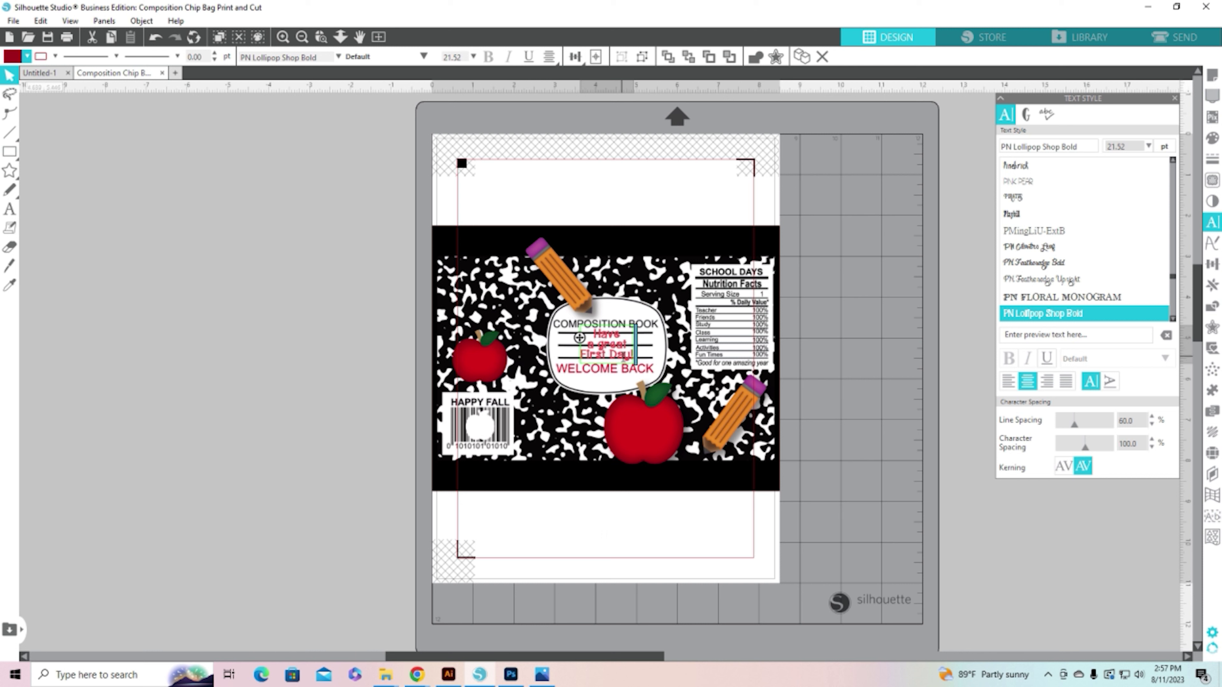
drag(631, 356, 587, 332)
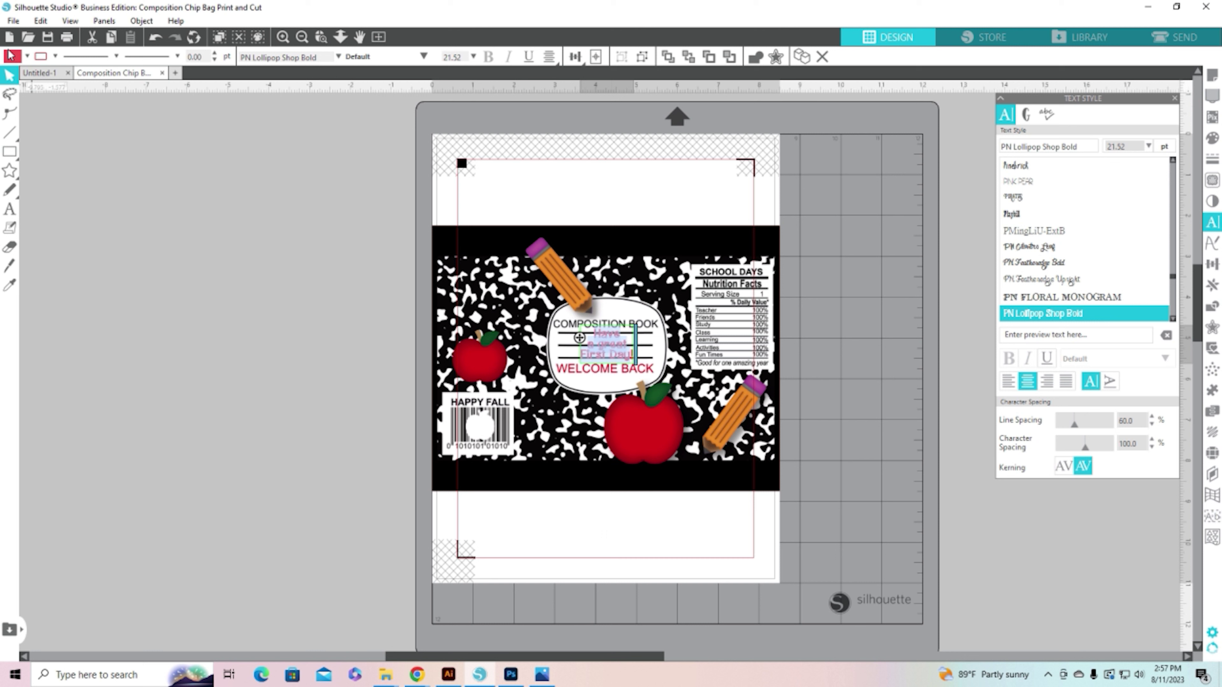
Step: Apply the sampled dark red fill to the greeting text
click(27, 56)
click(166, 82)
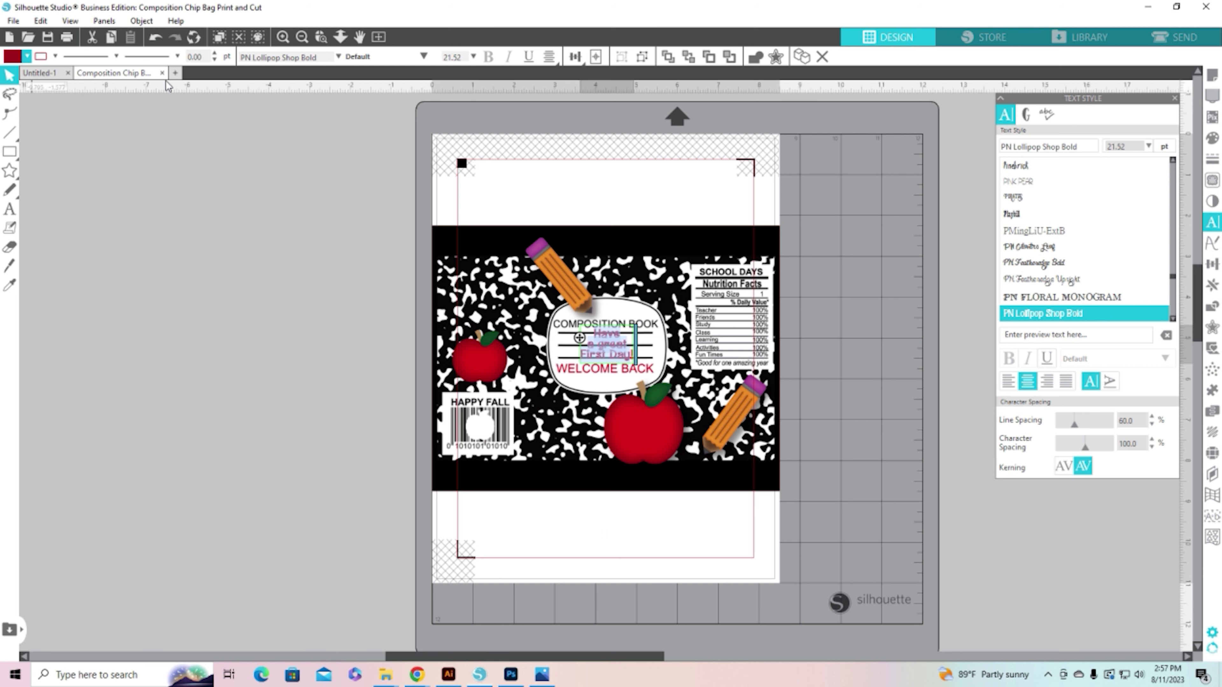
click(193, 238)
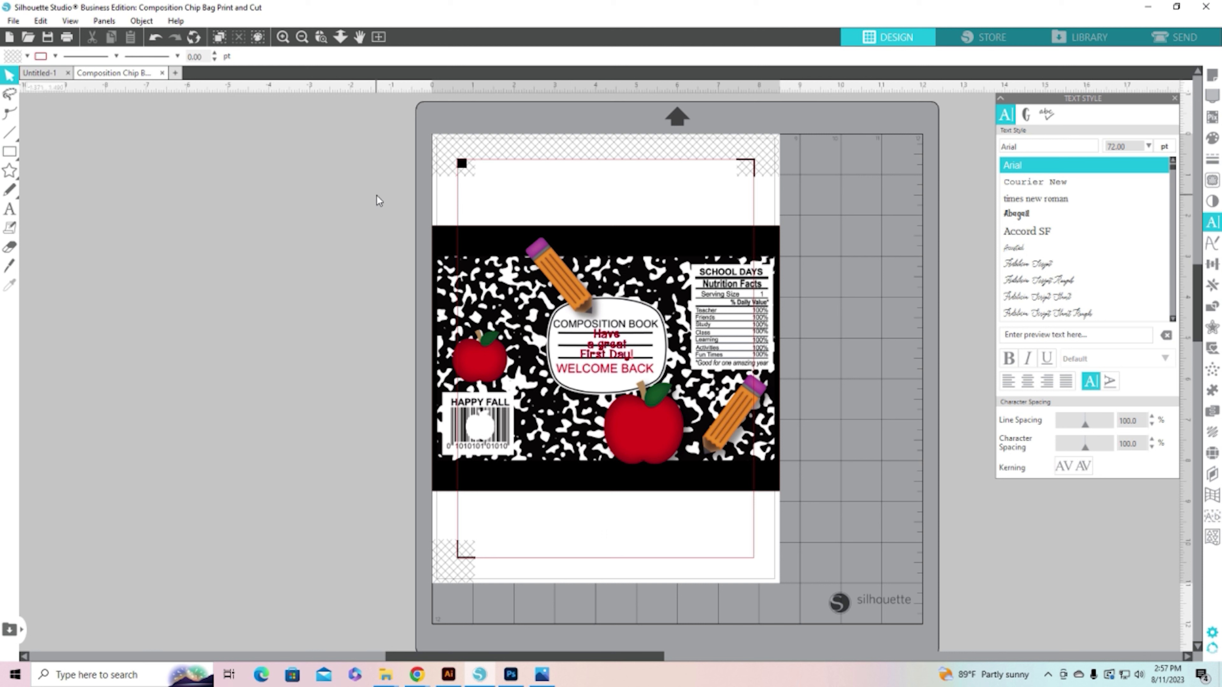
Step: Group all pieces of the chip bag design together
drag(376, 195, 757, 471)
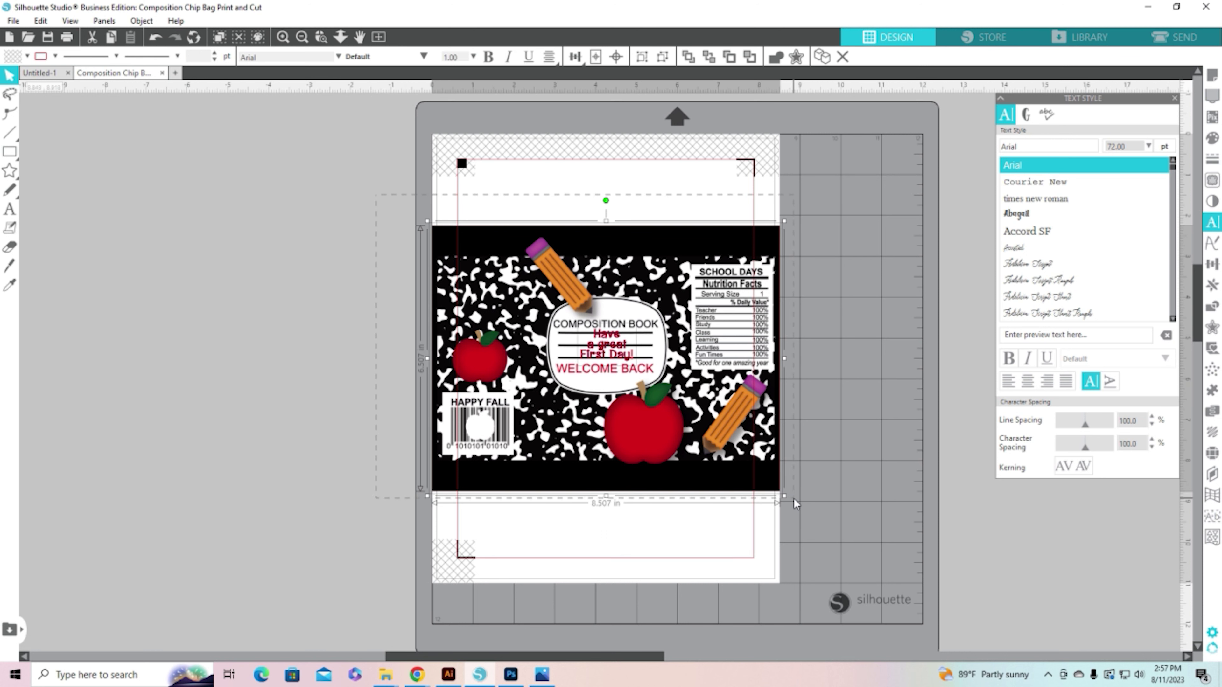
click(269, 342)
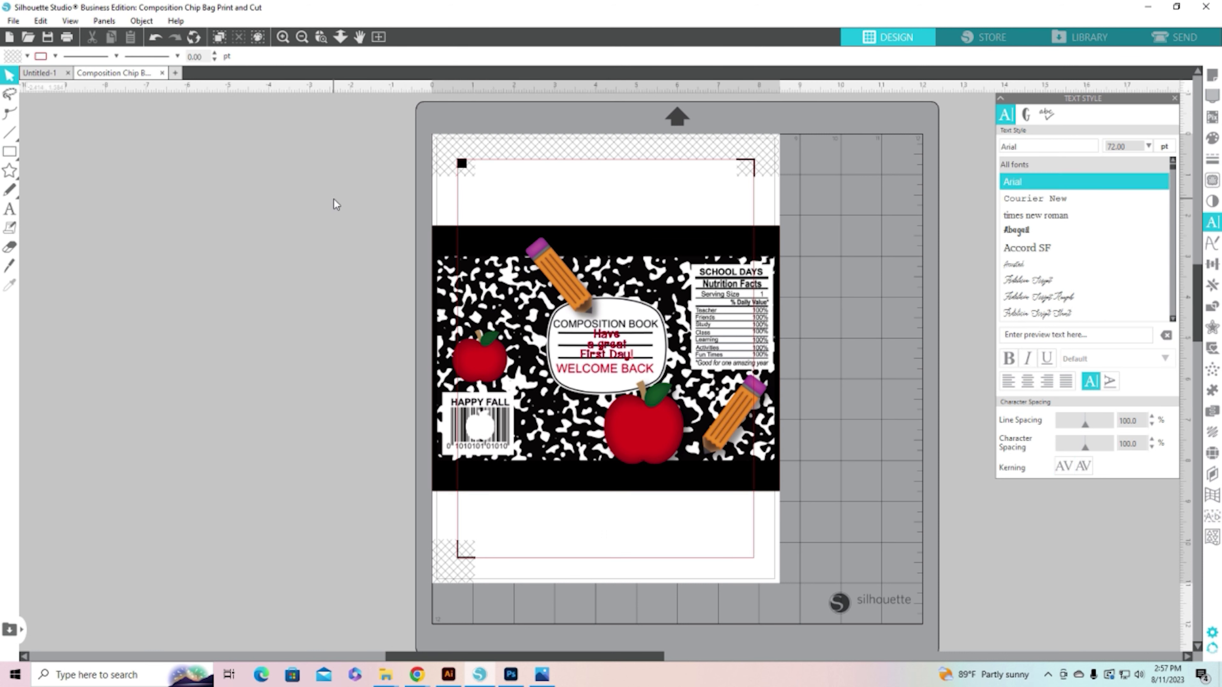
drag(333, 198, 804, 500)
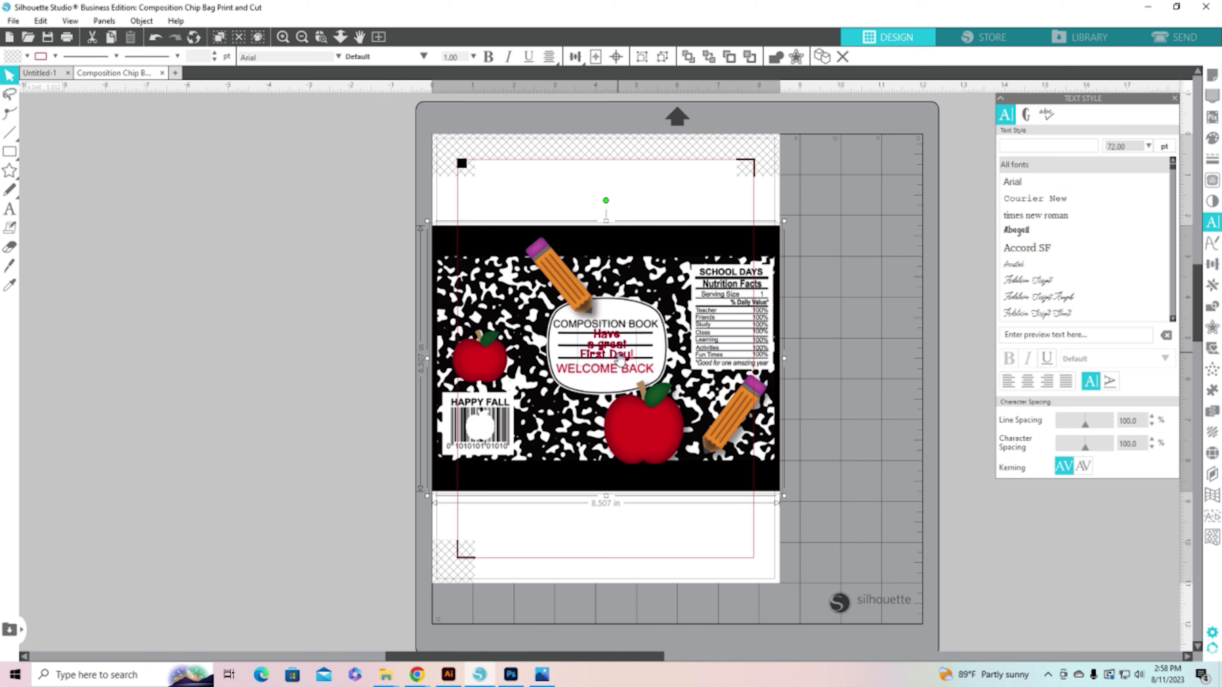
right_click(619, 358)
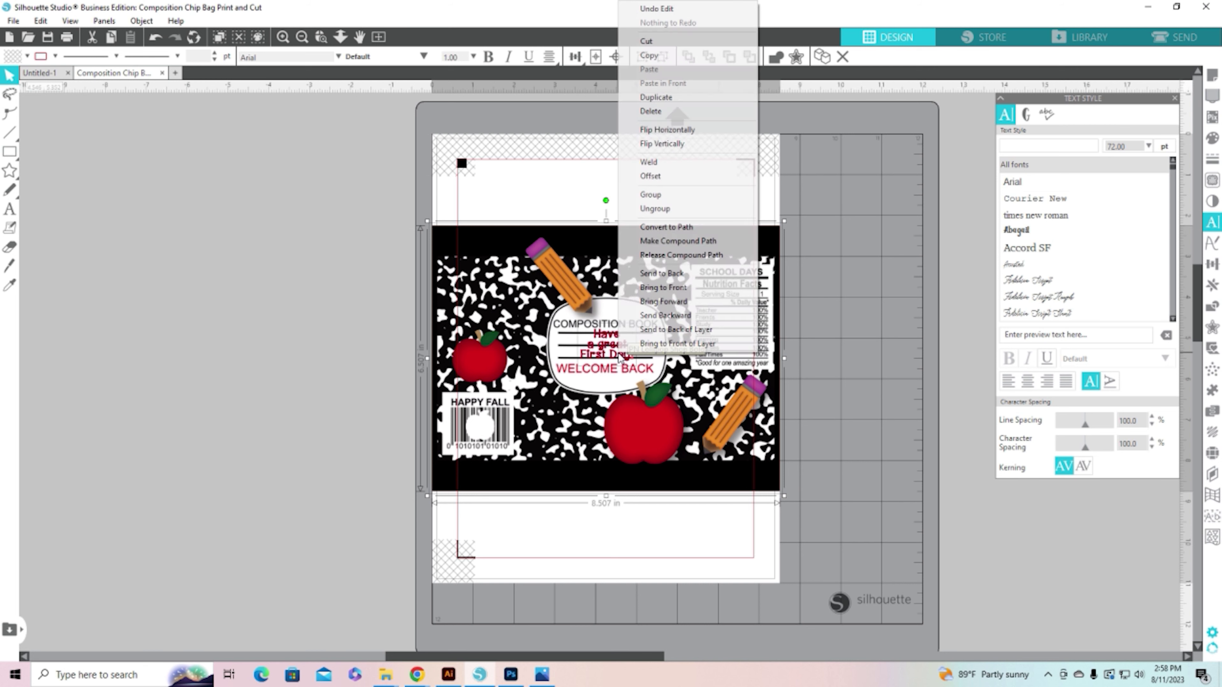
click(641, 197)
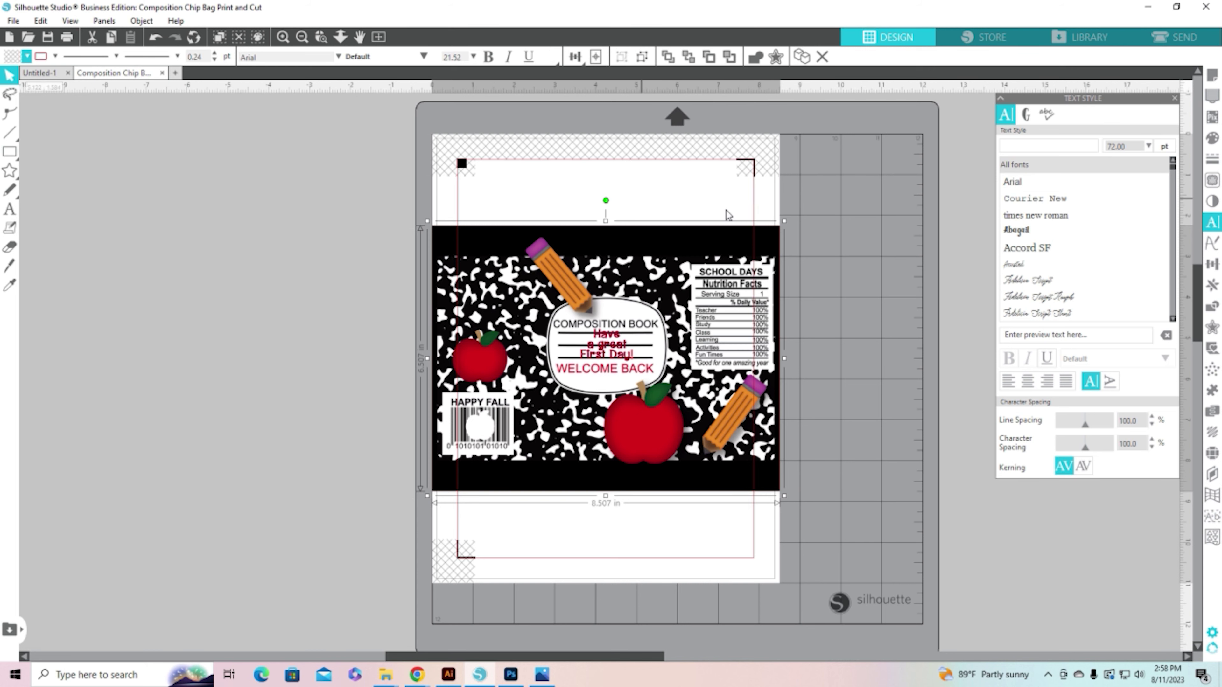
Step: Rotate the grouped chip bag design to 270°
click(1212, 266)
click(1047, 115)
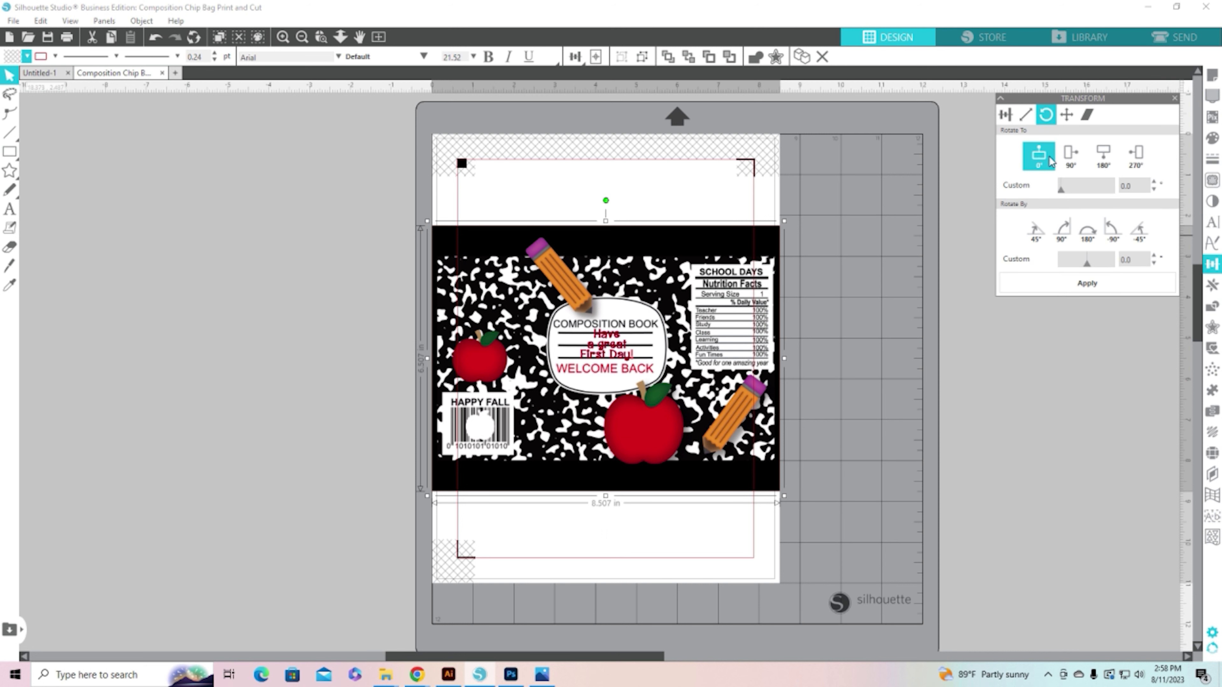
click(1134, 159)
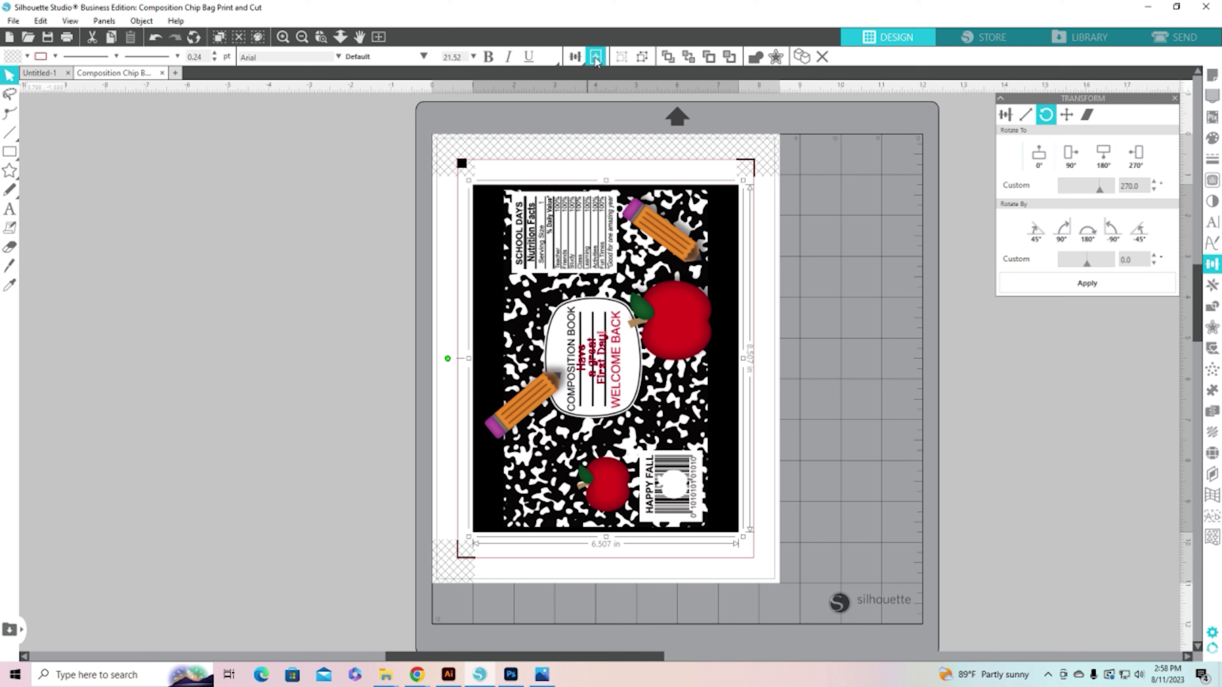
click(339, 193)
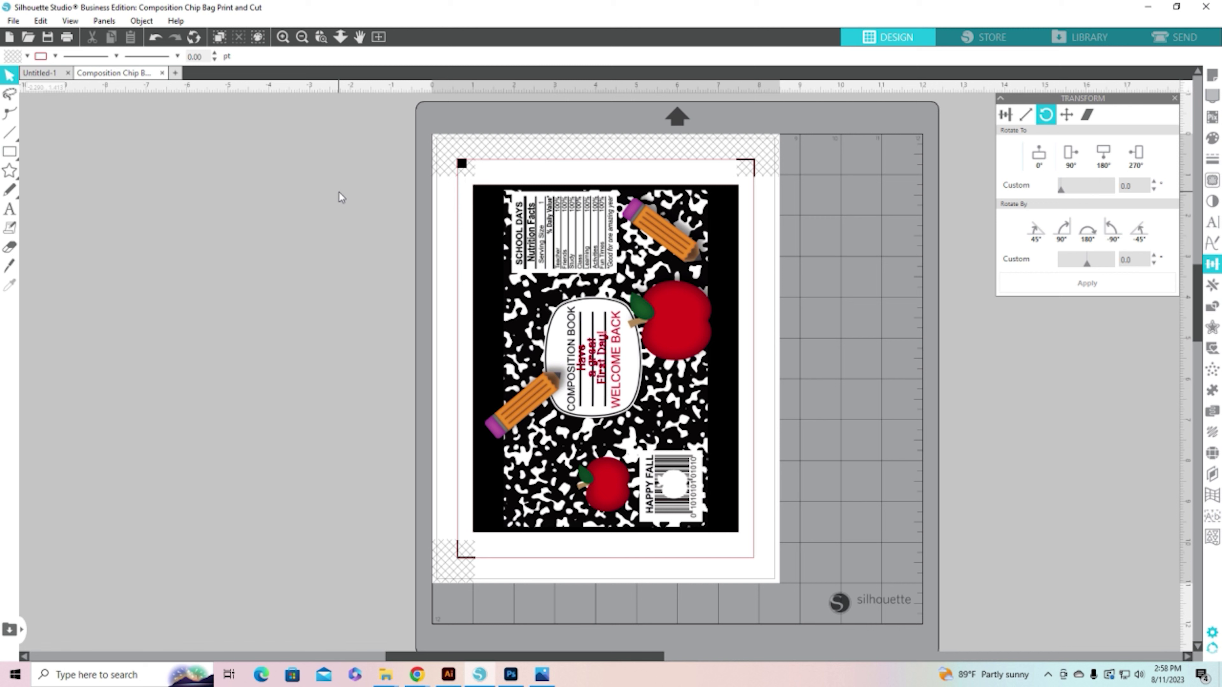
click(67, 38)
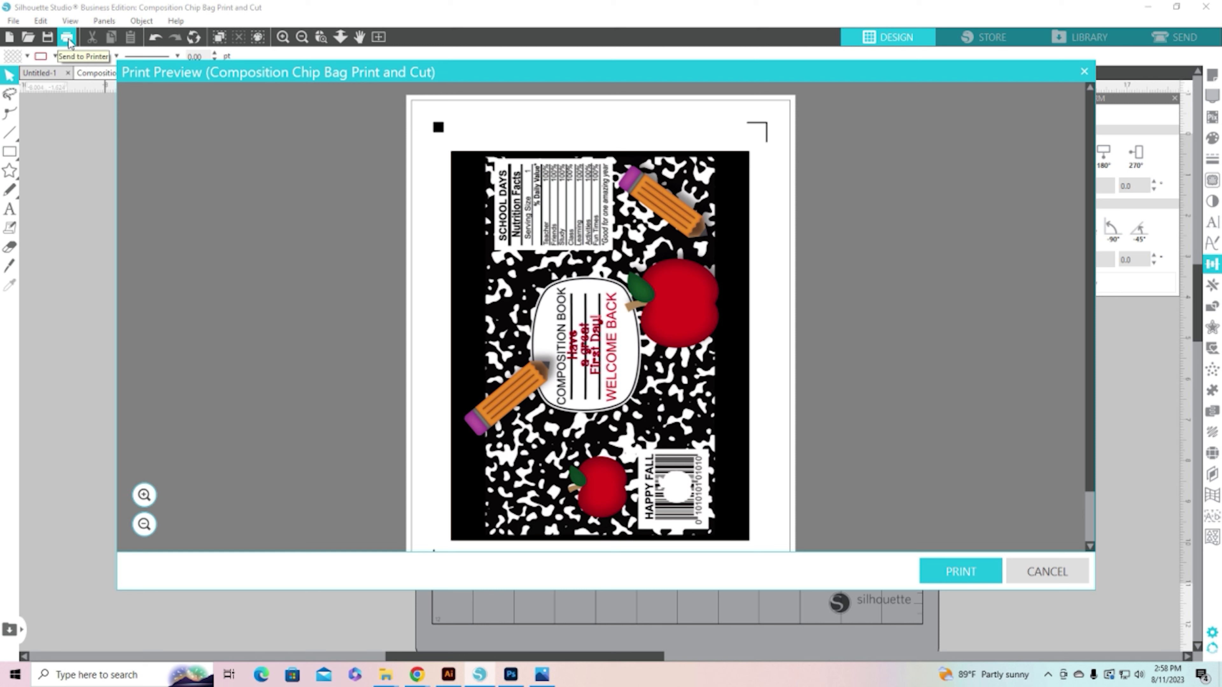
click(960, 571)
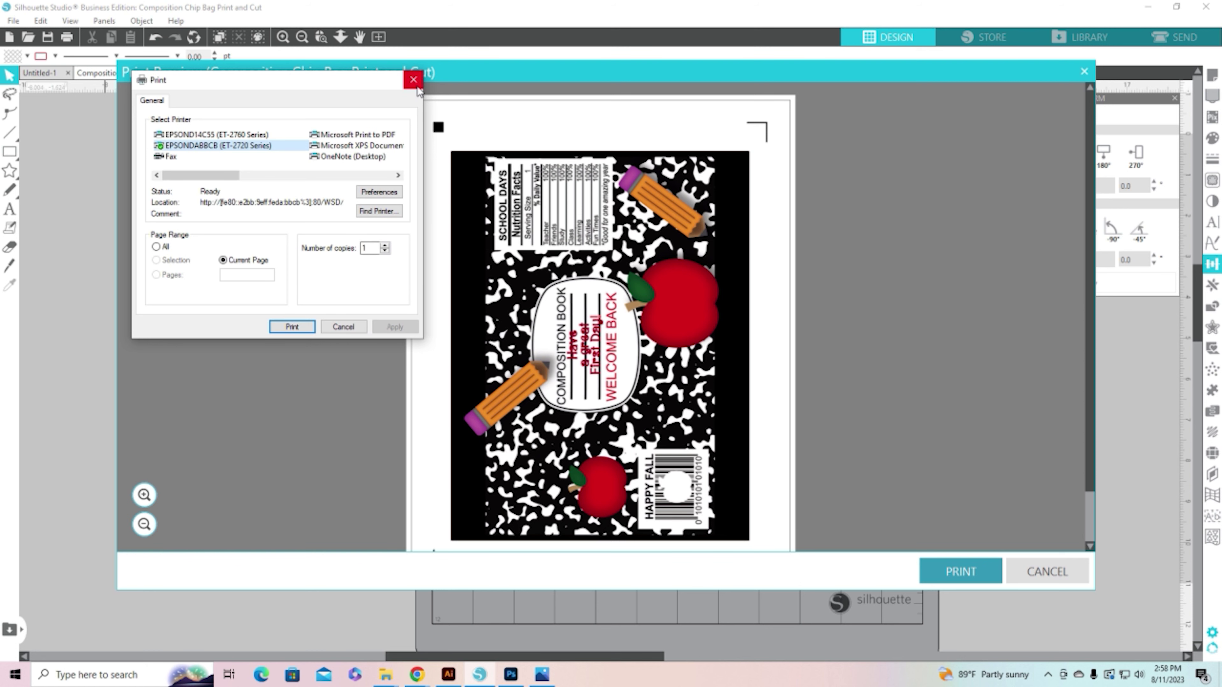
click(413, 80)
click(1084, 71)
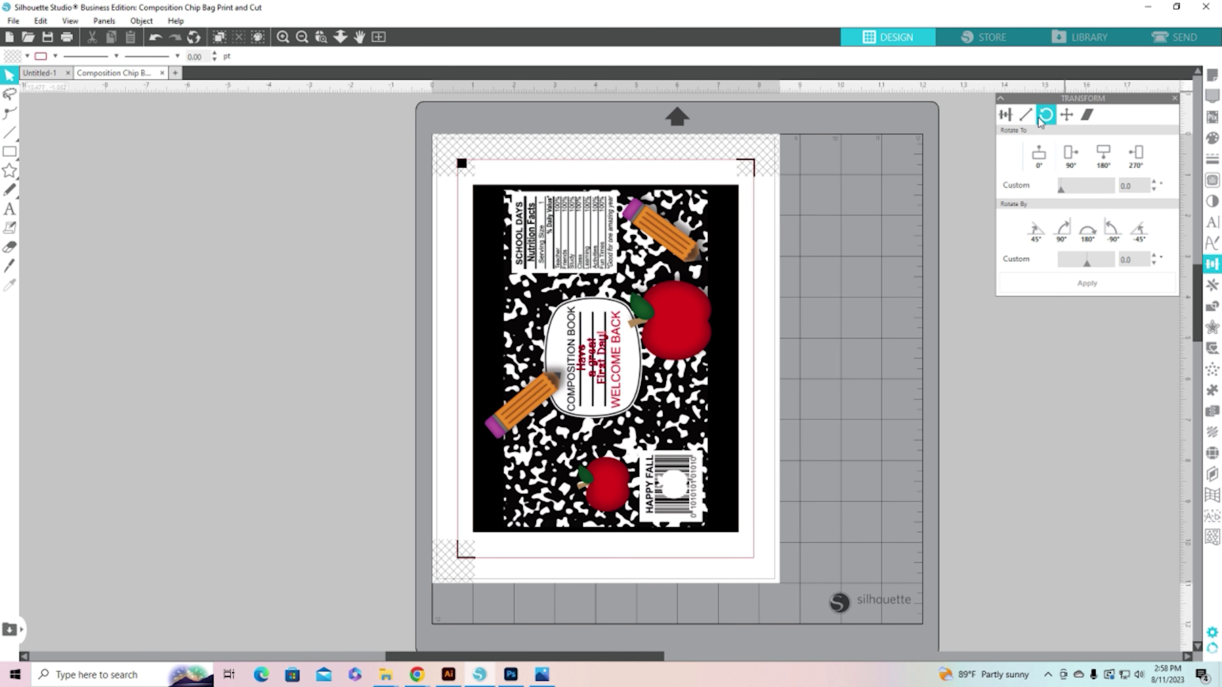
click(1178, 39)
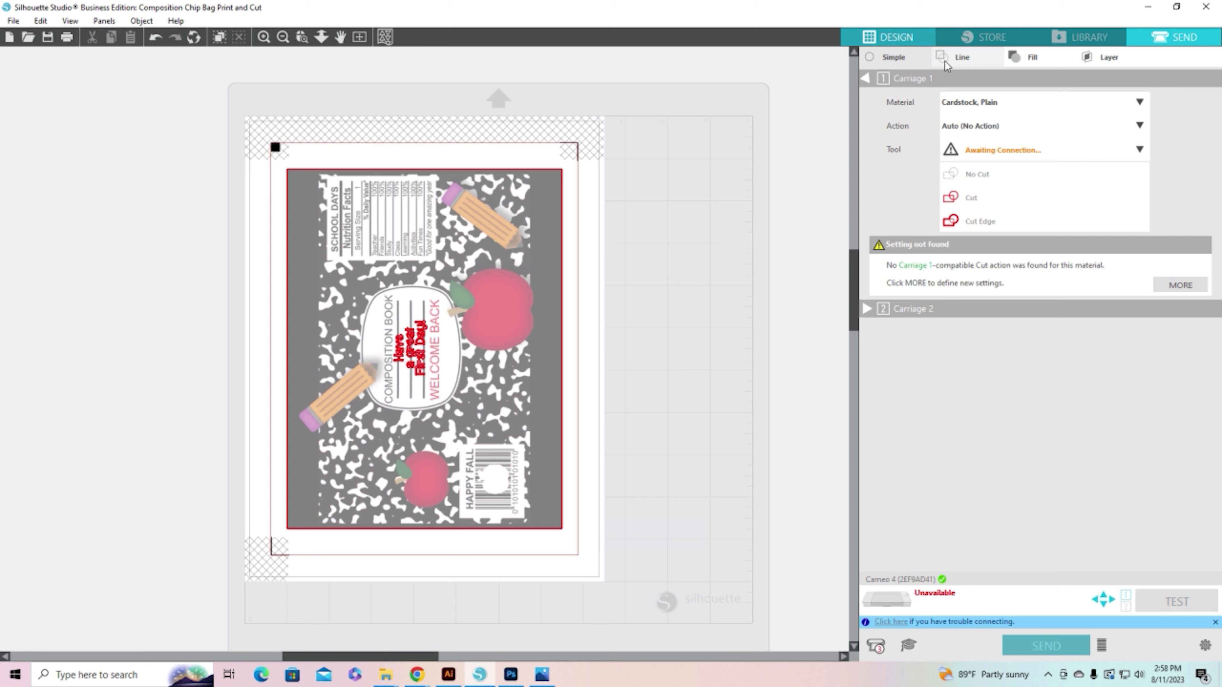
click(953, 63)
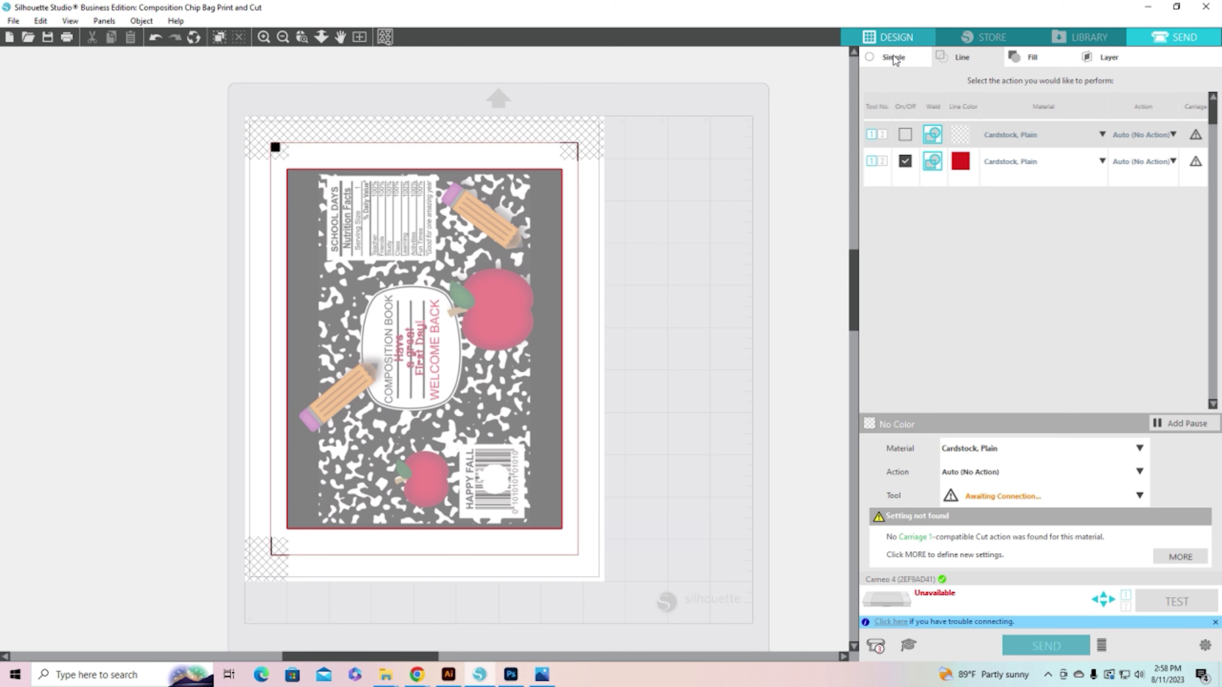
click(889, 37)
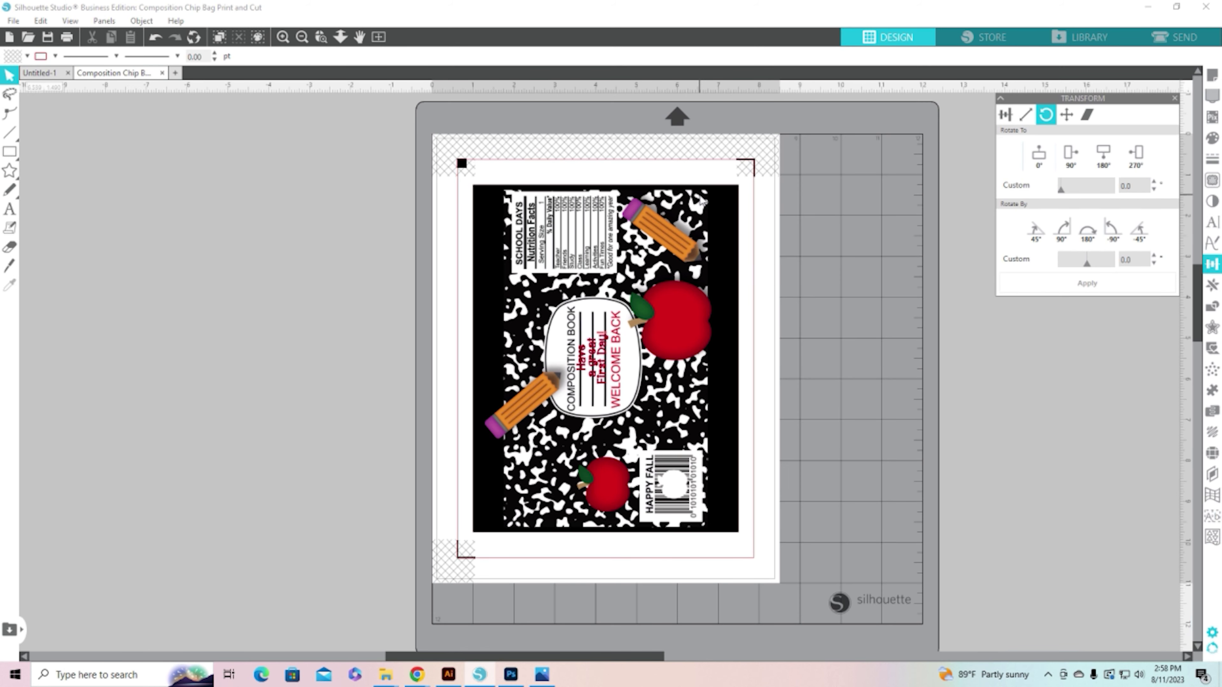